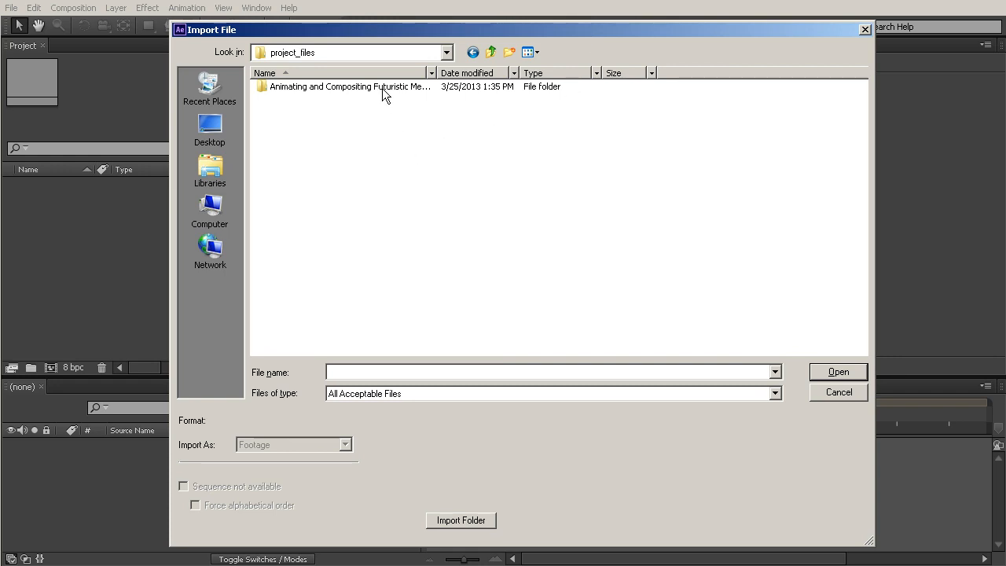
Step: Browse into the course project folder's Reference Files and open the Graphics subfolder for importing
{"action": "double_click", "coordinate": [321, 89]}
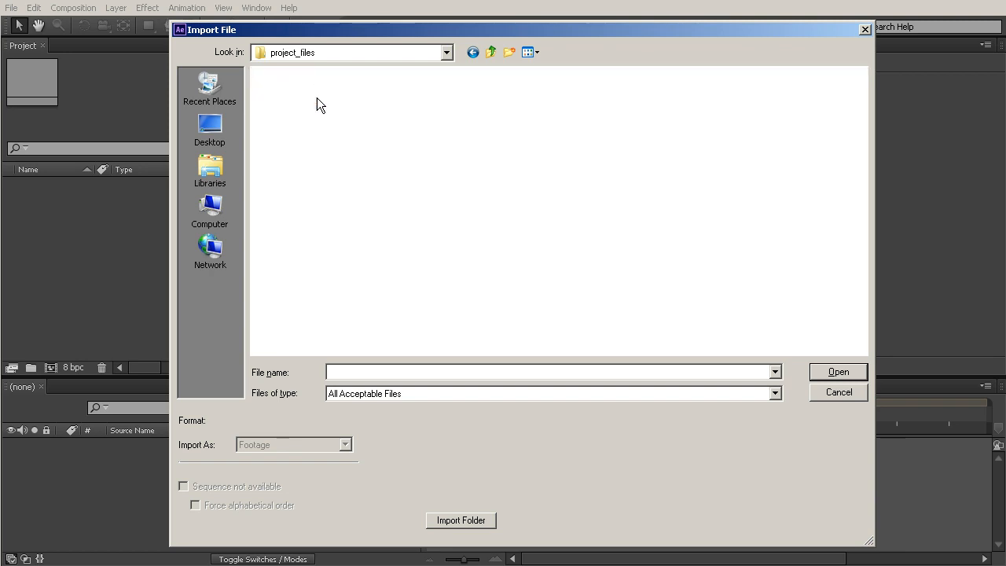
{"action": "left_click", "coordinate": [309, 103]}
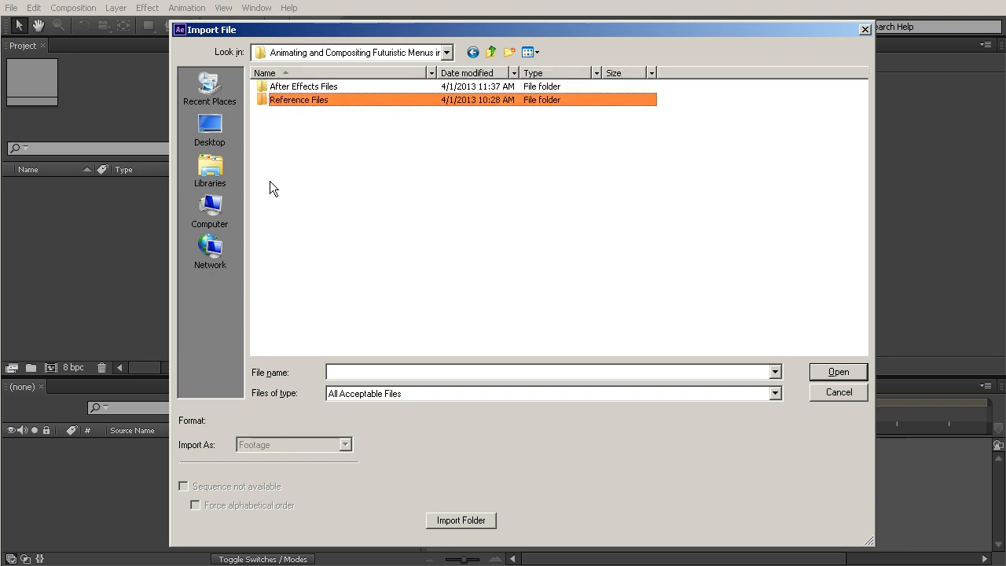
{"action": "double_click", "coordinate": [279, 100]}
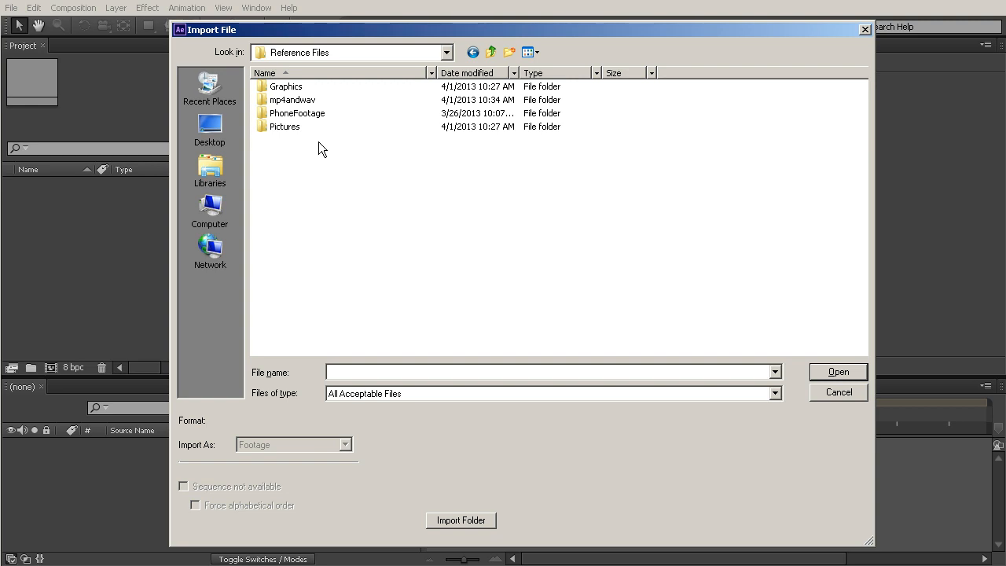
{"action": "left_click", "coordinate": [290, 89]}
{"action": "double_click", "coordinate": [290, 89]}
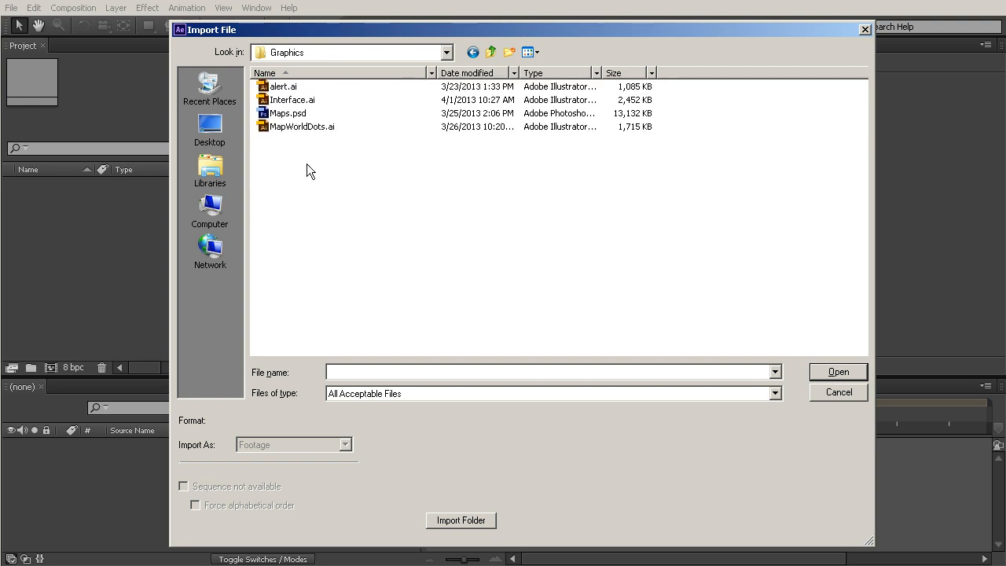
Step: Import Interface.ai as Composition - Retain Layer Sizes and collapse its Interface Layers folder in the project
{"action": "left_click", "coordinate": [299, 100]}
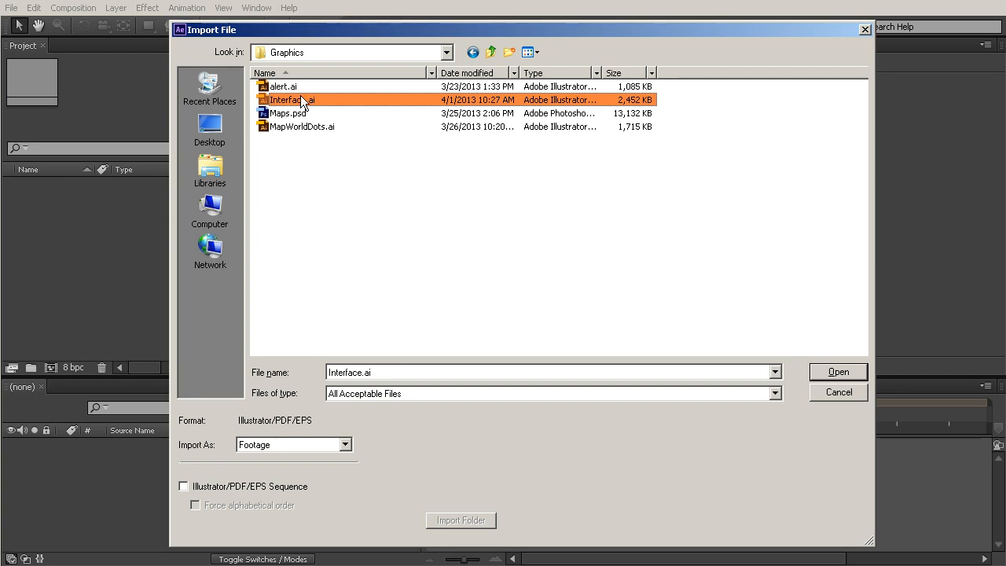
{"action": "left_click", "coordinate": [301, 444]}
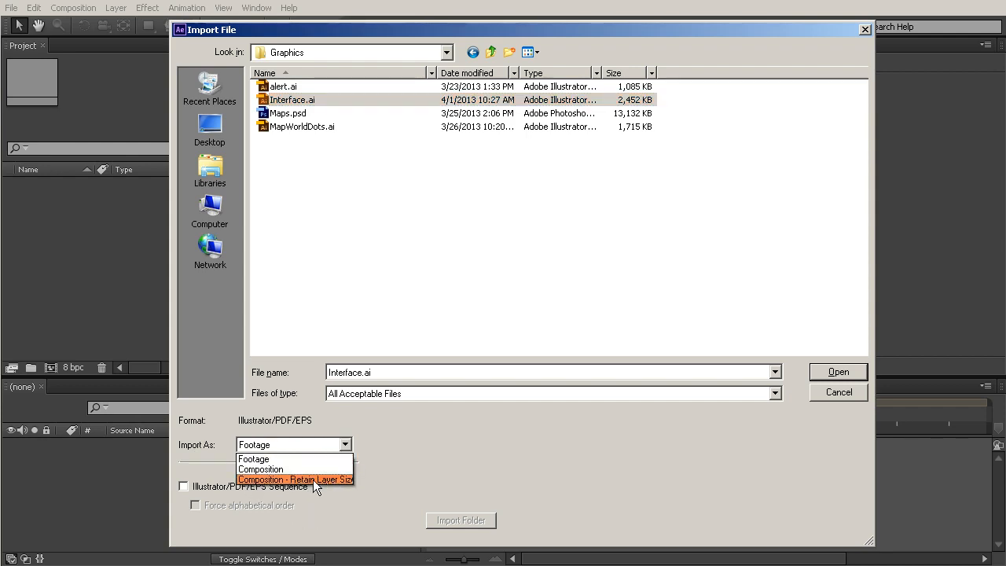
{"action": "left_click", "coordinate": [312, 479]}
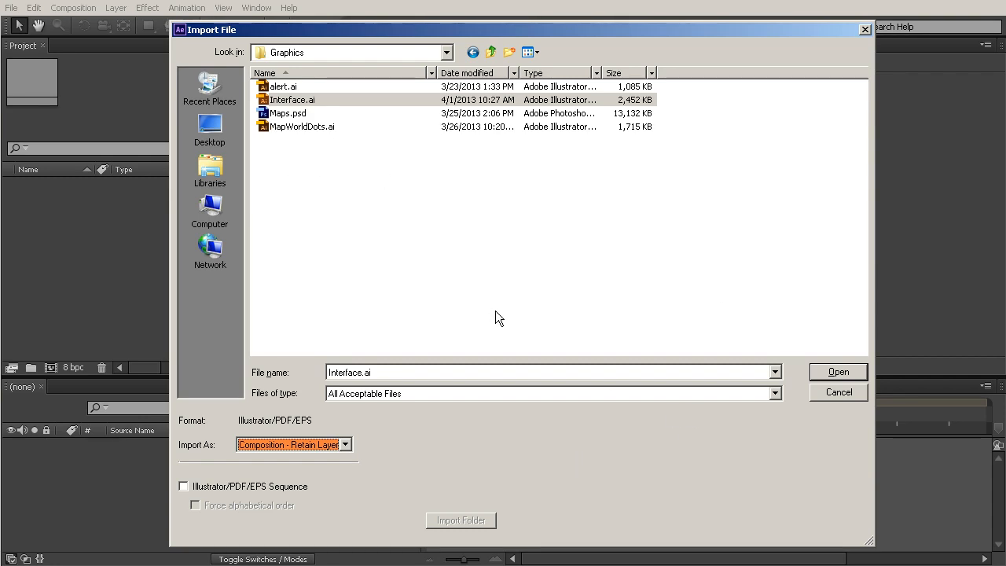
{"action": "left_click", "coordinate": [845, 370]}
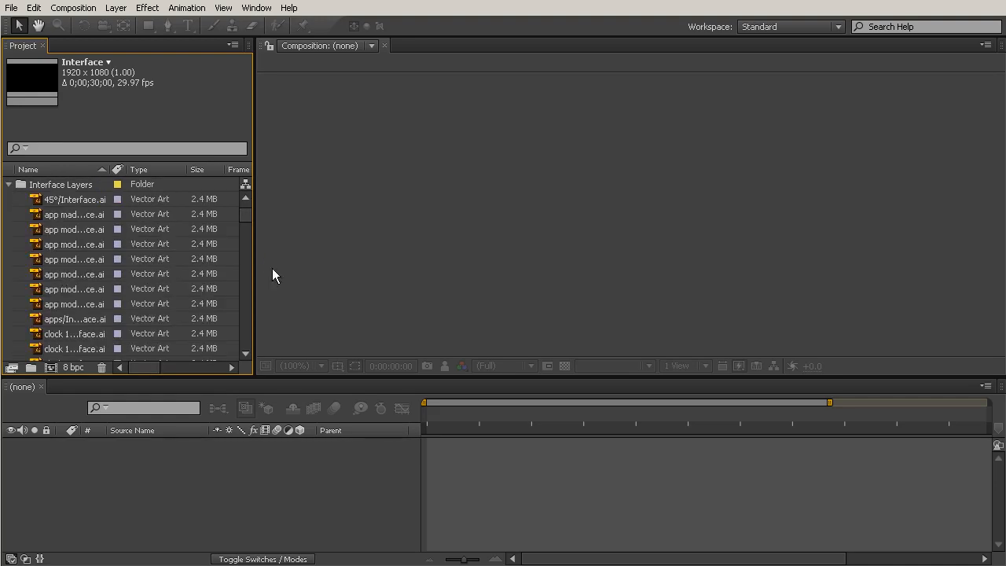
{"action": "mouse_move", "coordinate": [245, 217]}
{"action": "left_mouse_down"}
{"action": "mouse_move", "coordinate": [238, 363]}
{"action": "mouse_move", "coordinate": [245, 214]}
{"action": "left_mouse_up"}
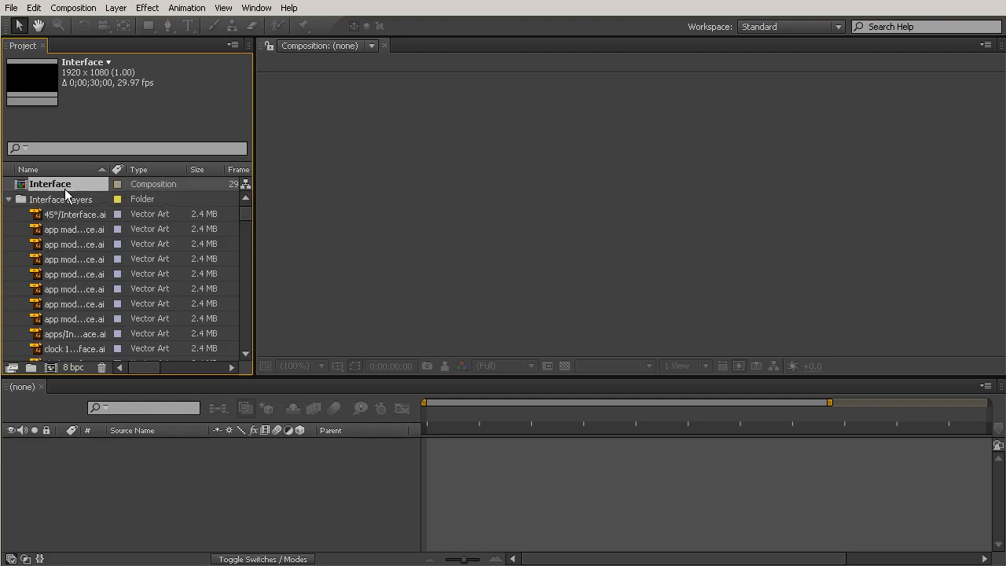
{"action": "left_click", "coordinate": [7, 199]}
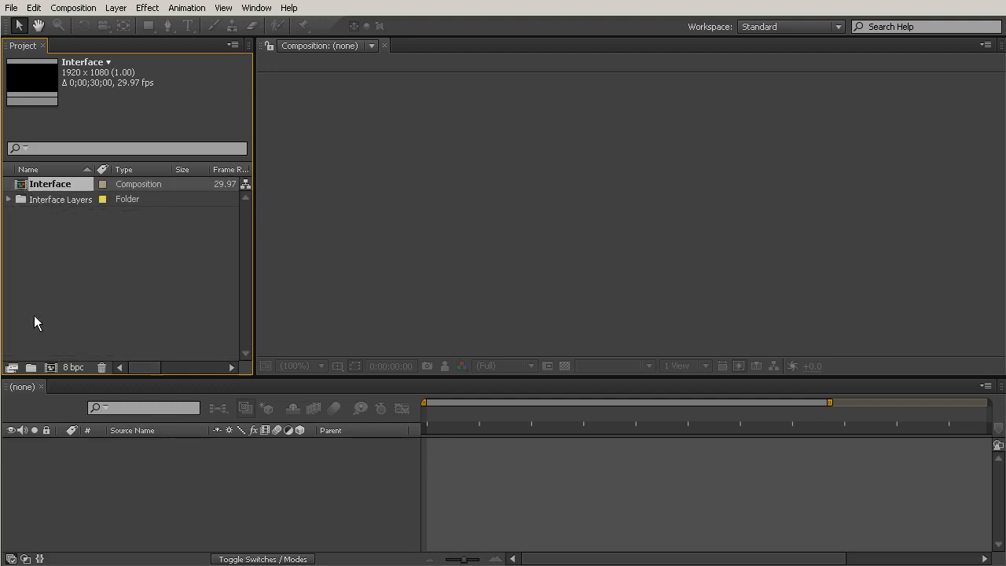
Step: Import alert.ai and MapWorldDots.ai together as footage from the Graphics folder
{"action": "right_click", "coordinate": [112, 238]}
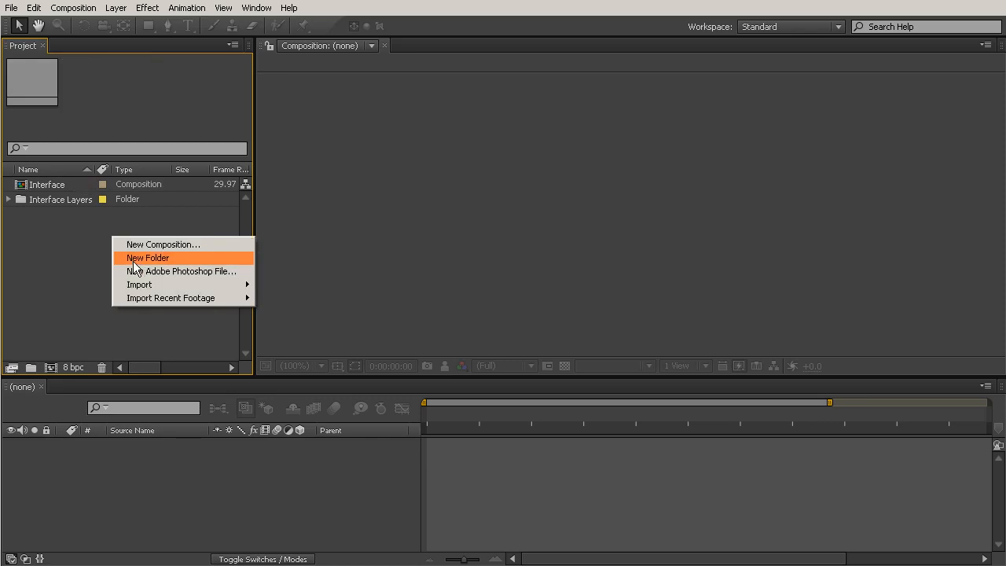
{"action": "mouse_move", "coordinate": [140, 284]}
{"action": "left_click", "coordinate": [300, 285]}
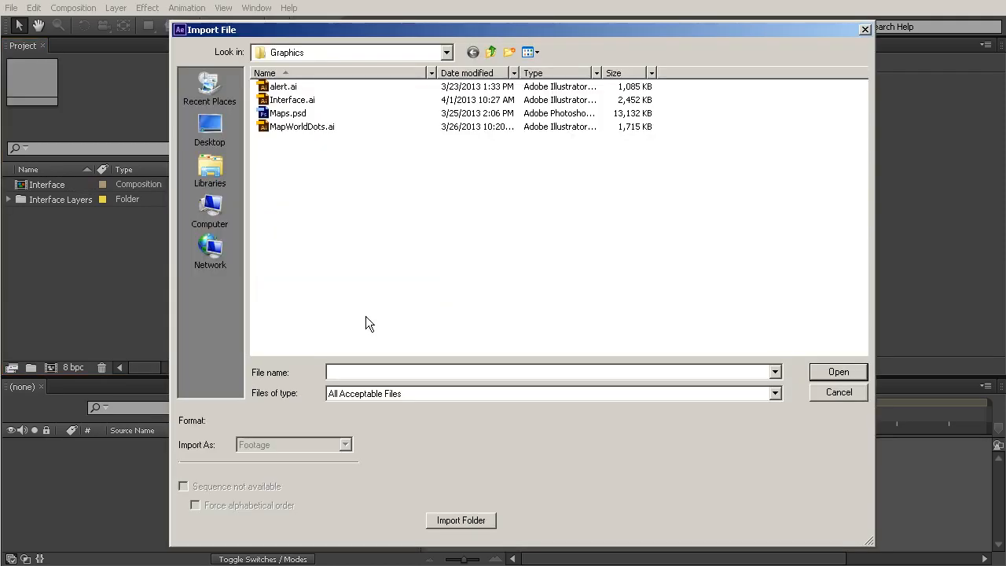
{"action": "left_click", "coordinate": [282, 88]}
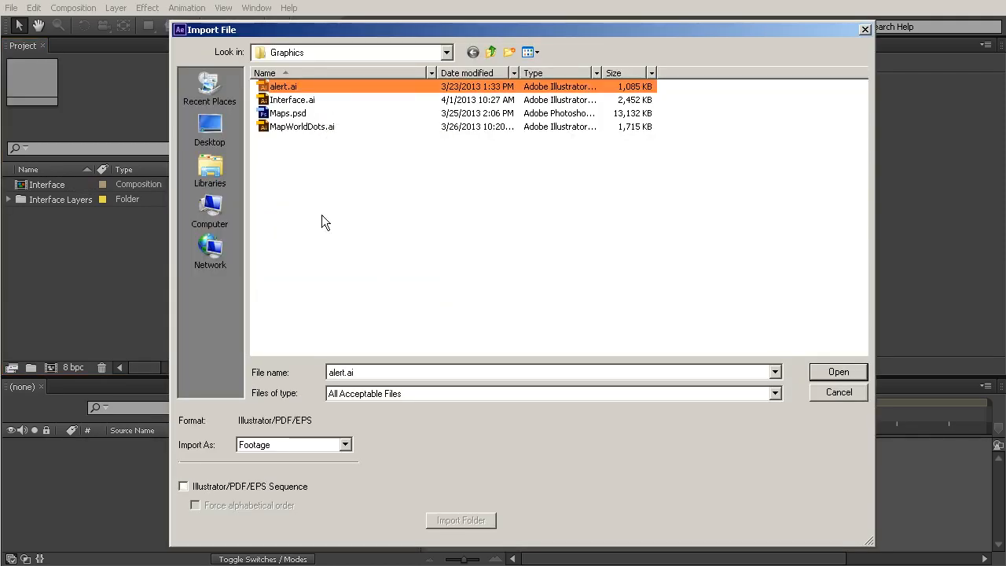
{"action": "left_click", "coordinate": [301, 127], "text": "ctrl"}
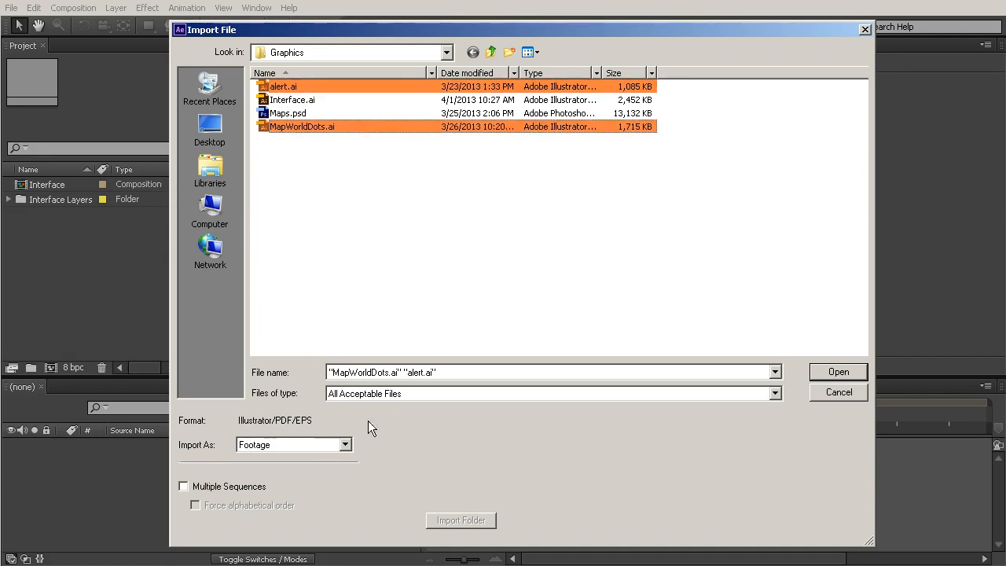
{"action": "left_click", "coordinate": [825, 371]}
Step: Import Maps.psd as Composition - Retain Layer Sizes with Editable Layer Styles
{"action": "right_click", "coordinate": [107, 251]}
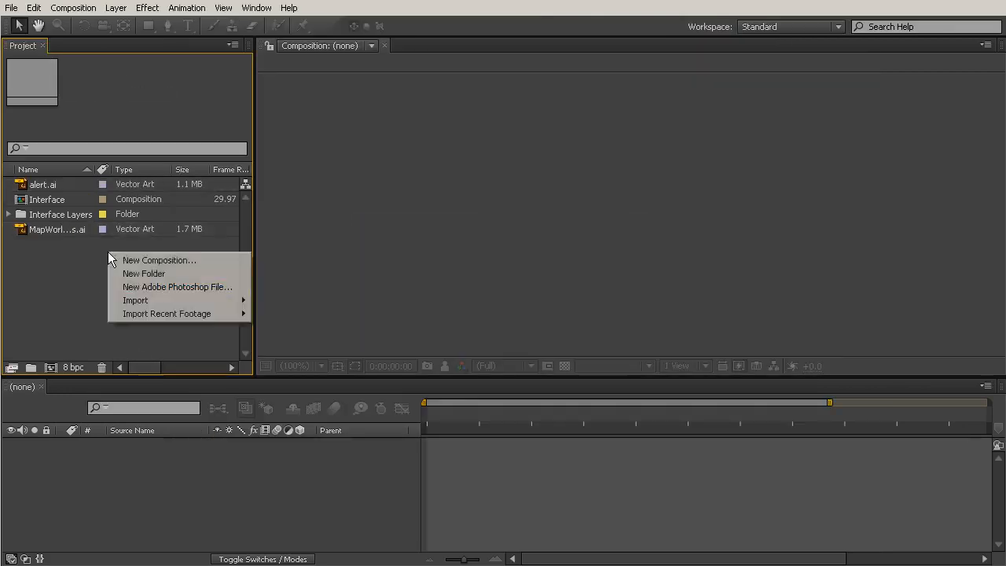
{"action": "mouse_move", "coordinate": [152, 299]}
{"action": "left_click", "coordinate": [314, 300]}
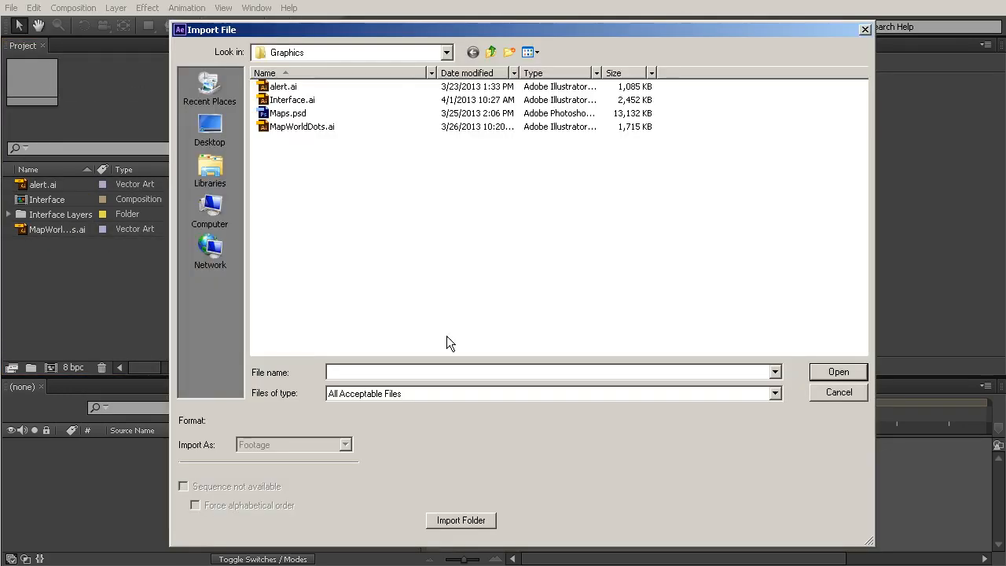
{"action": "left_click", "coordinate": [299, 113]}
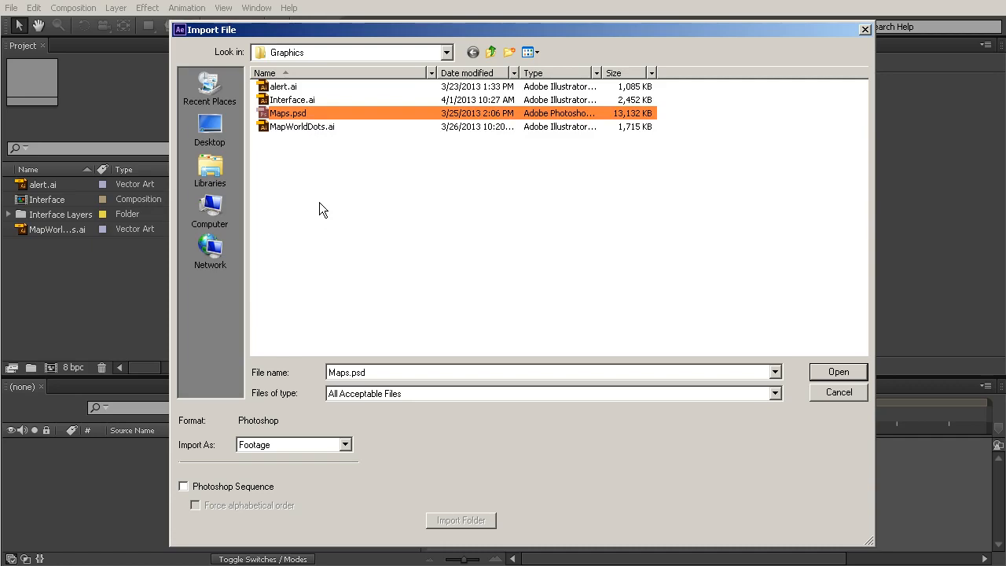
{"action": "left_click", "coordinate": [344, 444]}
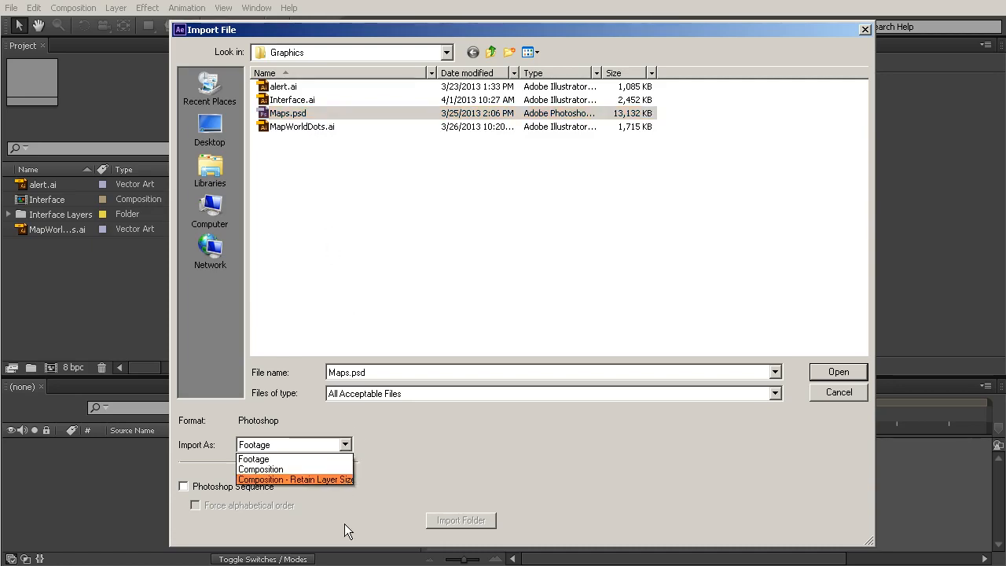
{"action": "left_click", "coordinate": [306, 479]}
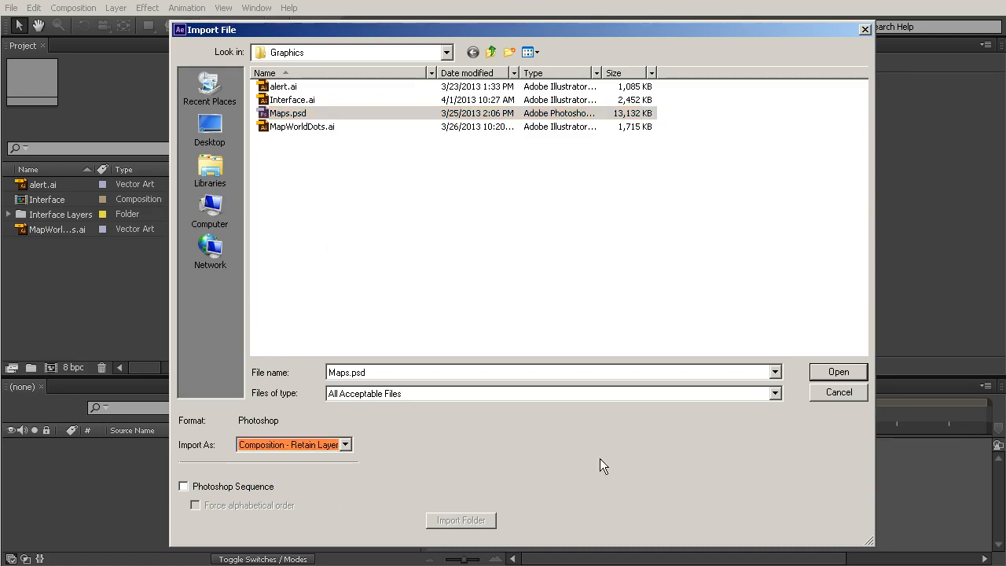
{"action": "left_click", "coordinate": [841, 370]}
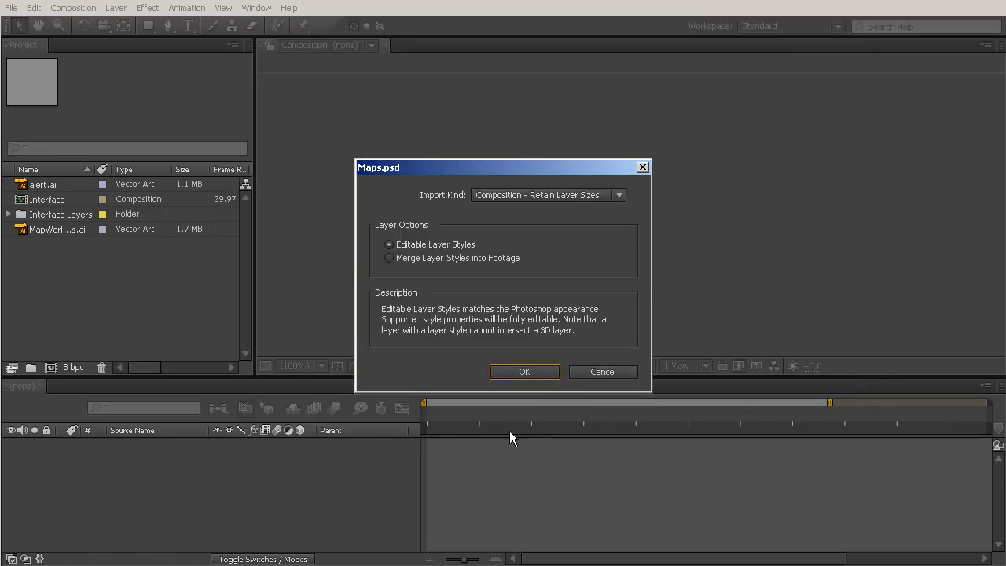
{"action": "left_click", "coordinate": [531, 372]}
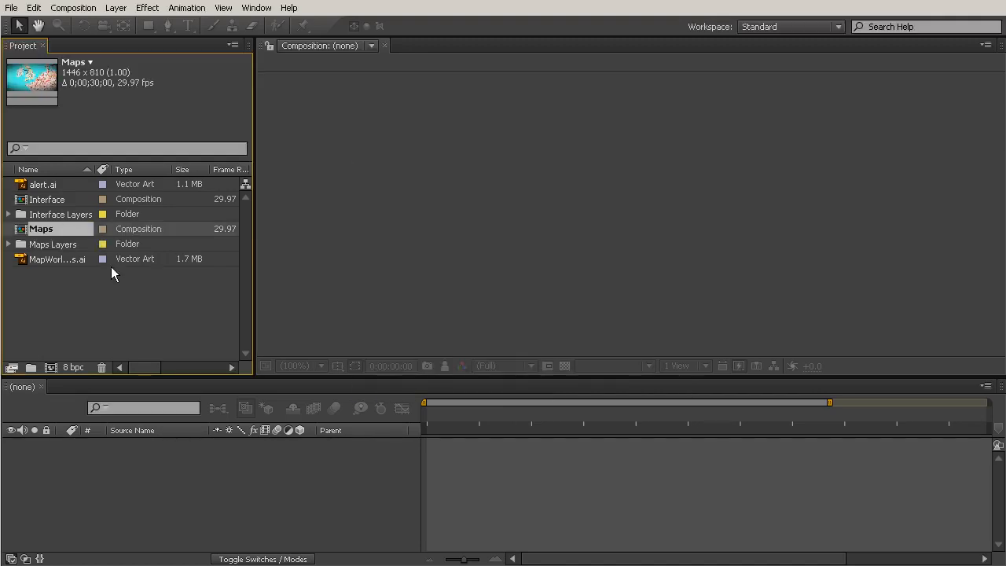
Step: Open the Maps composition and inspect each country map by hiding its layers one by one and showing them all again
{"action": "double_click", "coordinate": [44, 228]}
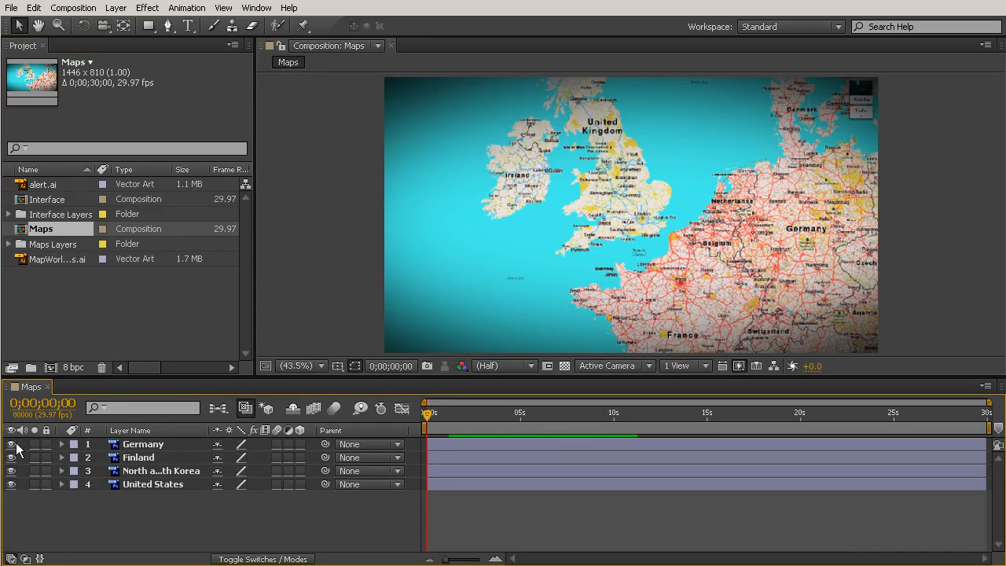
{"action": "left_click", "coordinate": [11, 445]}
{"action": "left_click", "coordinate": [11, 458]}
{"action": "left_click", "coordinate": [11, 471]}
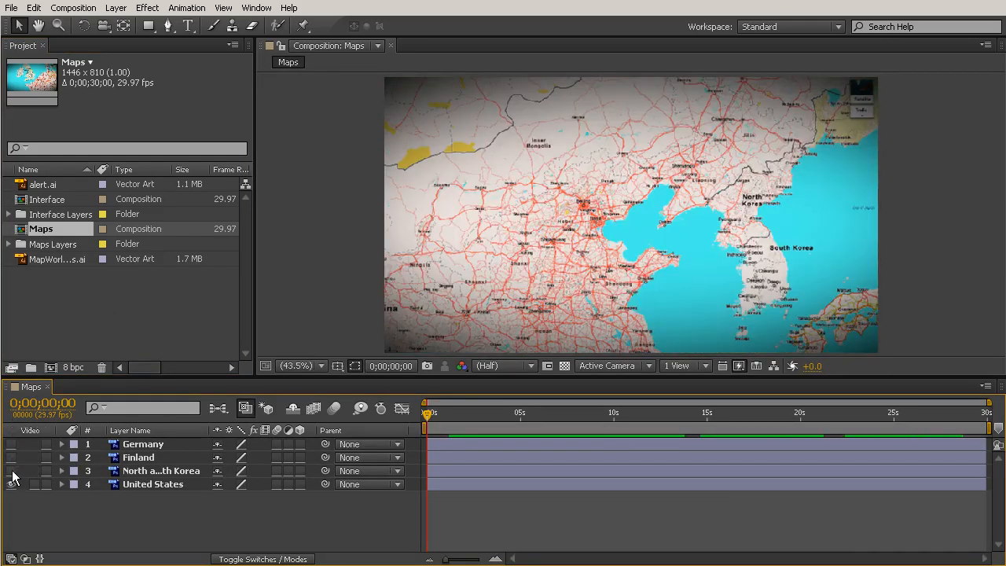
{"action": "left_click", "coordinate": [11, 484]}
{"action": "left_click", "coordinate": [11, 484]}
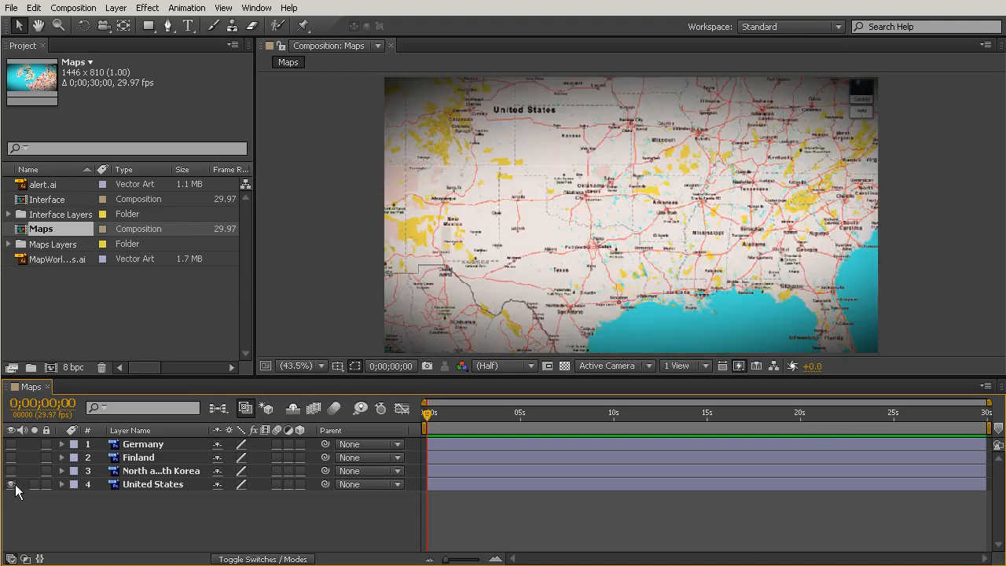
{"action": "left_click", "coordinate": [11, 471]}
{"action": "left_click", "coordinate": [11, 457]}
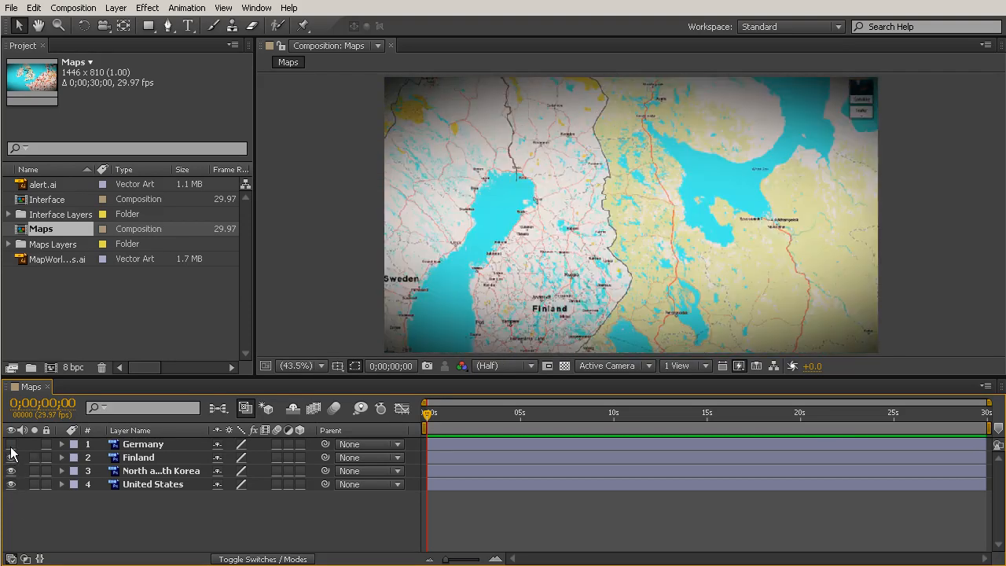
{"action": "left_click", "coordinate": [11, 444]}
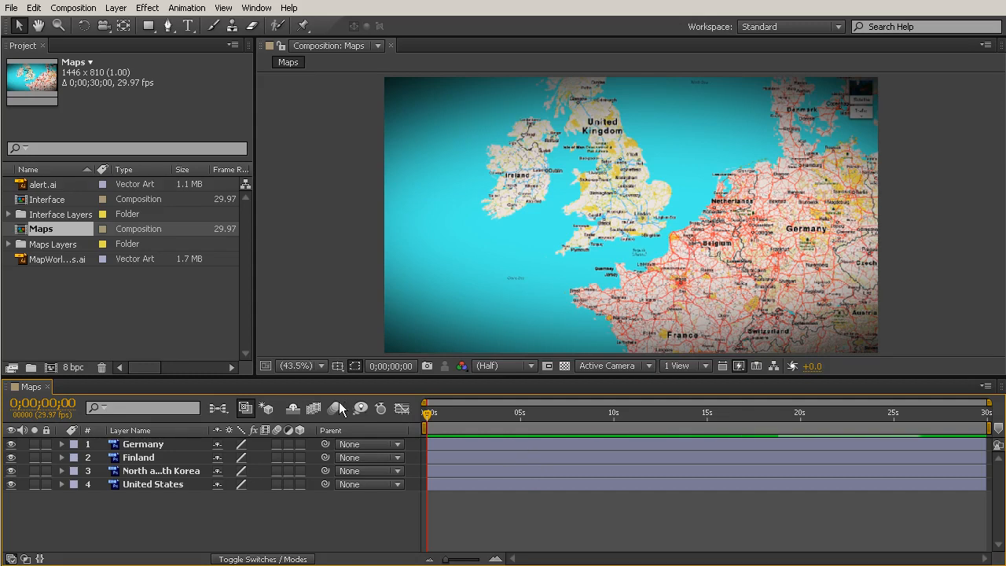
Step: Inspect the source files in the Maps Layers and Interface Layers folders, leaving both folders collapsed and the Maps timeline open
{"action": "left_click", "coordinate": [46, 386]}
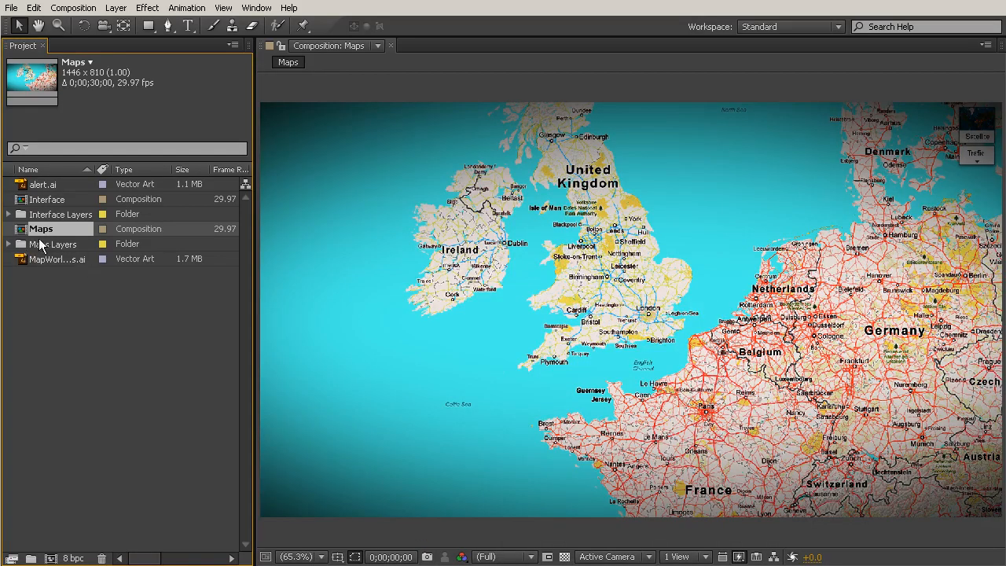
{"action": "left_click", "coordinate": [45, 245]}
{"action": "left_click", "coordinate": [9, 244]}
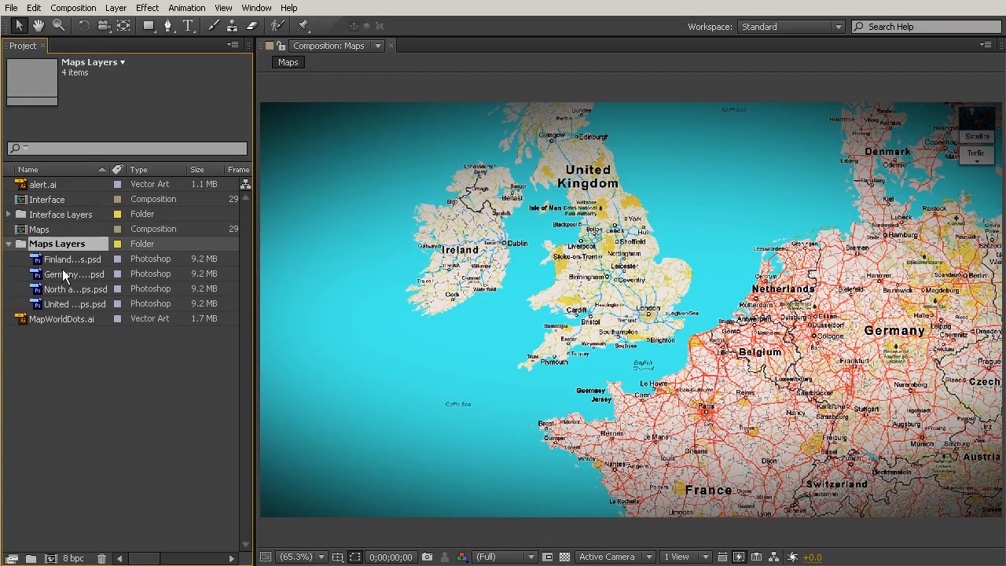
{"action": "left_click", "coordinate": [95, 398]}
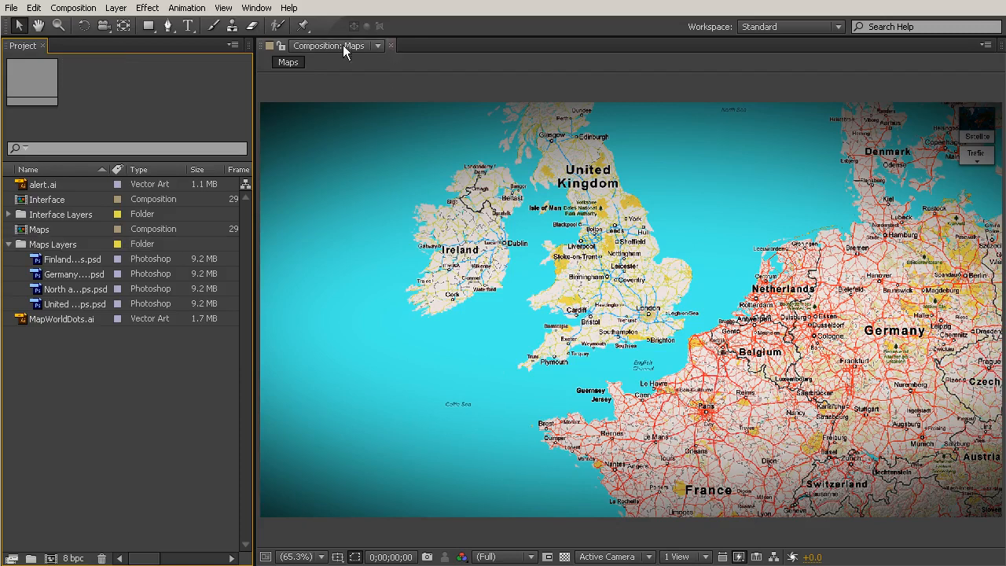
{"action": "left_click", "coordinate": [259, 9]}
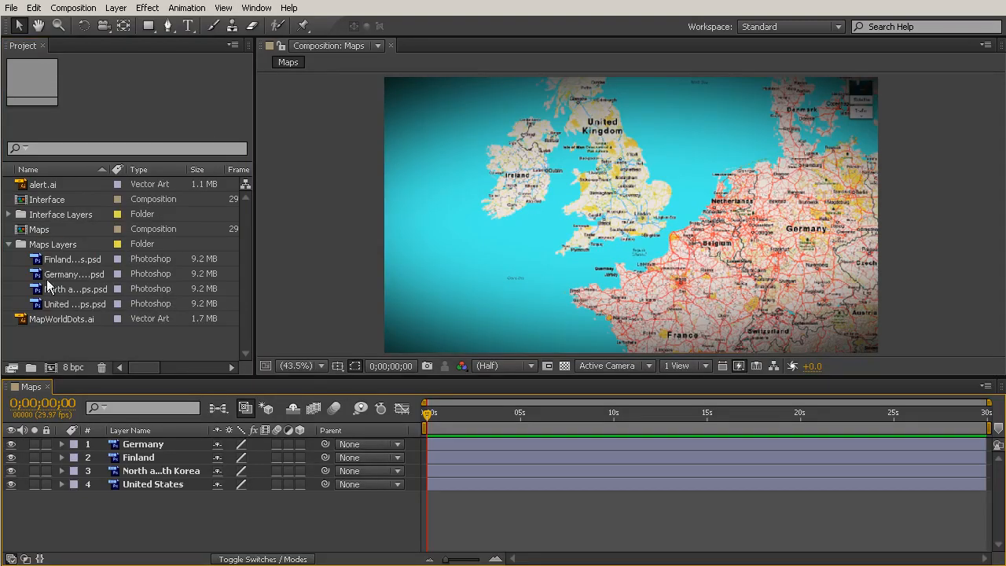
{"action": "left_click", "coordinate": [9, 244]}
{"action": "left_click", "coordinate": [9, 214]}
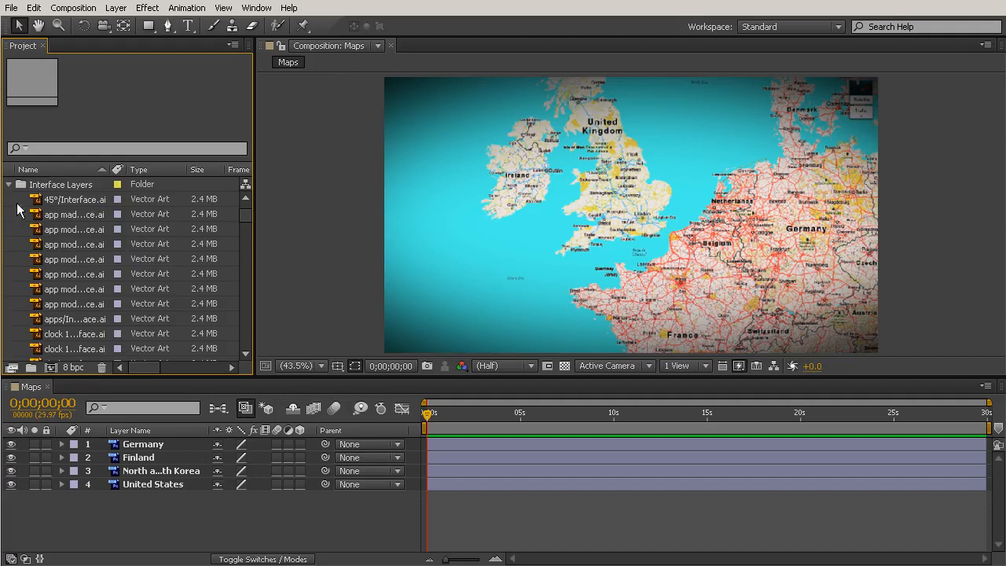
{"action": "left_click", "coordinate": [8, 184]}
Step: Import audioreference1.wav, audioreference2.wav, audioreference3.wav and TrackingReference.mp4 together as footage from the mp4andwav folder in Reference Files
{"action": "right_click", "coordinate": [79, 282]}
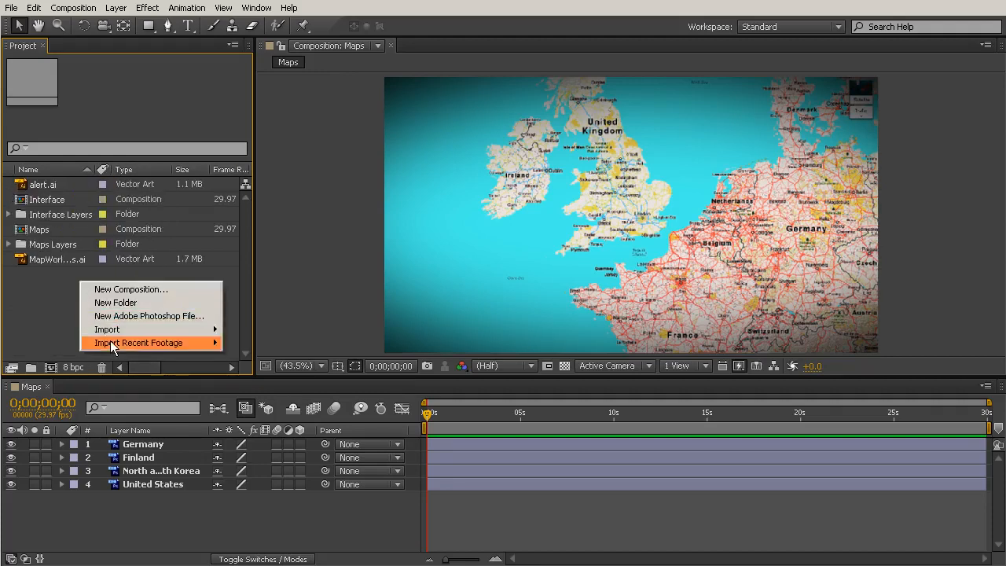
{"action": "mouse_move", "coordinate": [121, 330]}
{"action": "left_click", "coordinate": [269, 330]}
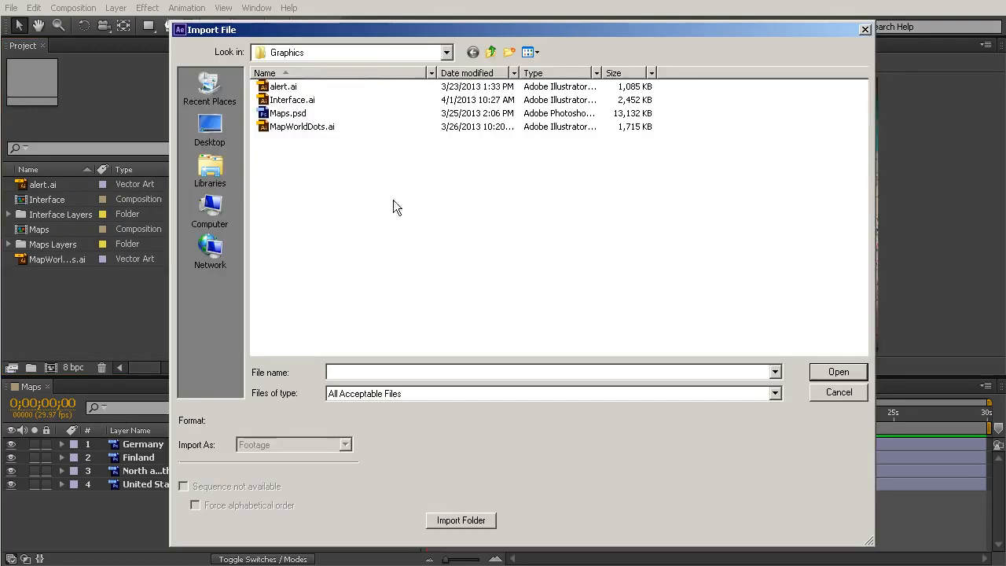
{"action": "left_click", "coordinate": [370, 53]}
{"action": "left_click", "coordinate": [351, 308]}
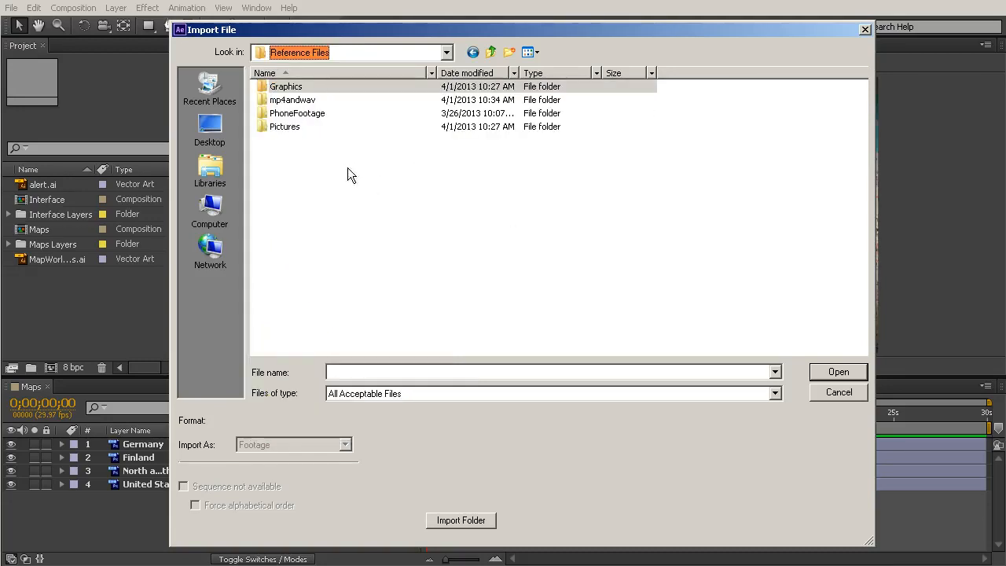
{"action": "left_click", "coordinate": [302, 86]}
{"action": "left_click", "coordinate": [305, 100]}
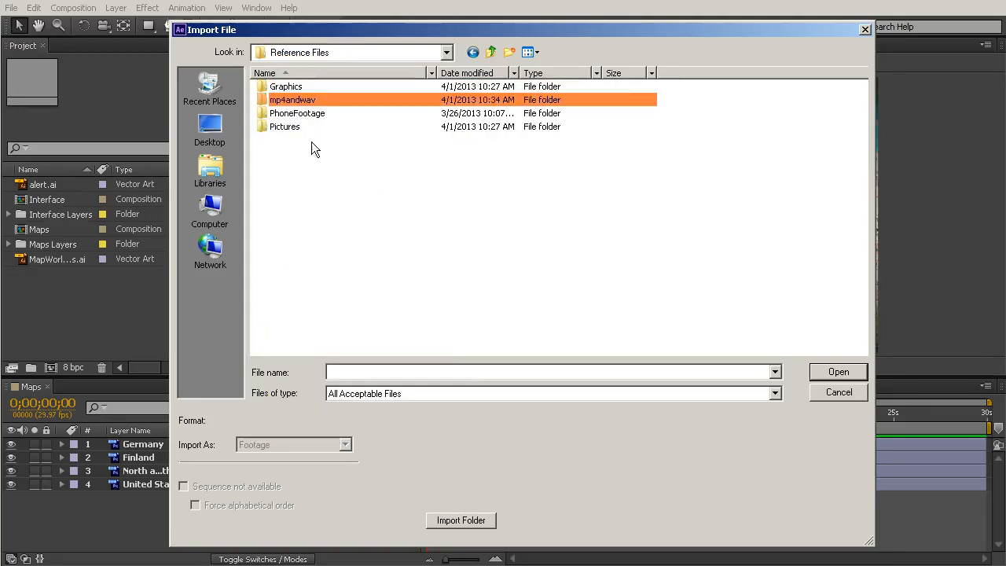
{"action": "double_click", "coordinate": [291, 99]}
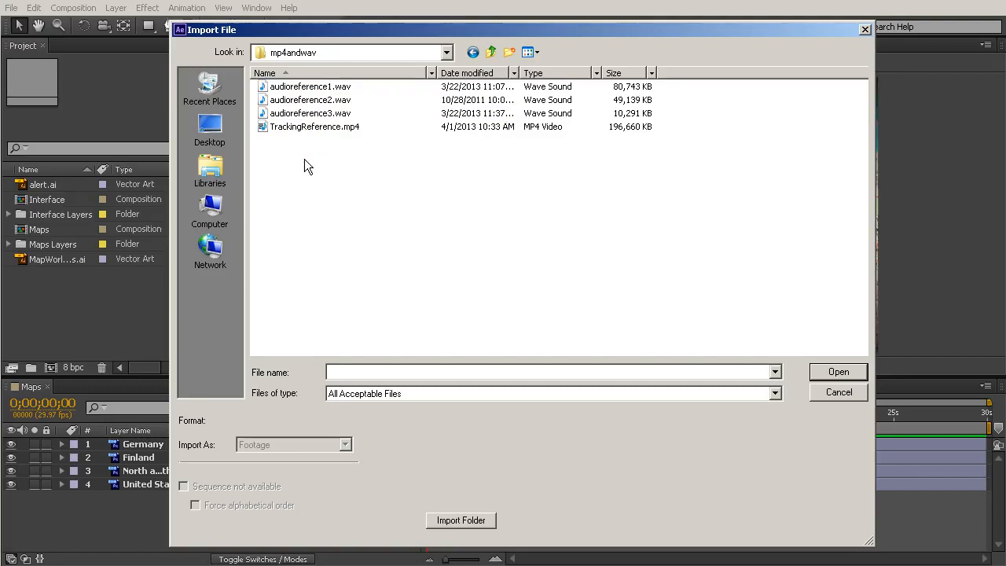
{"action": "left_click", "coordinate": [306, 88]}
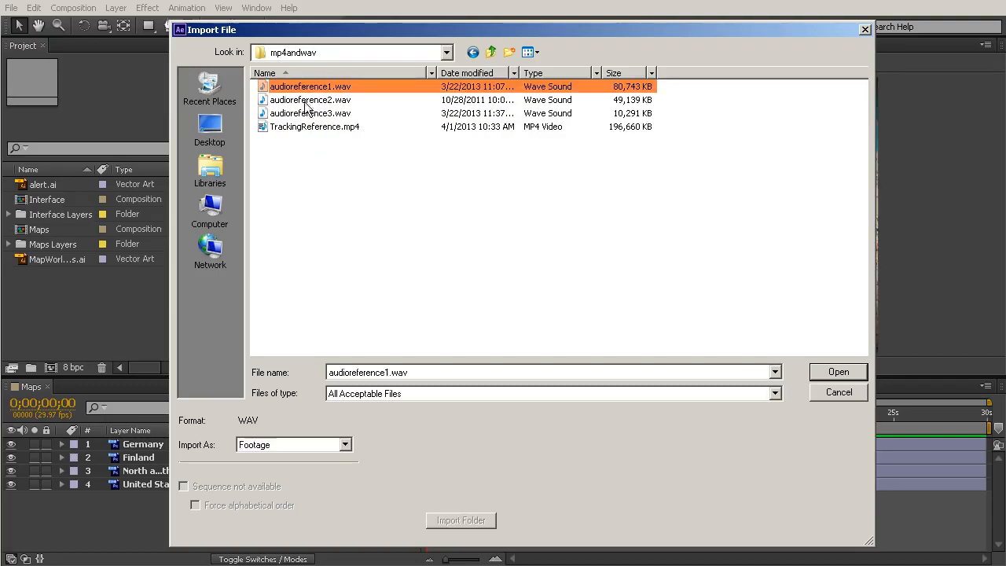
{"action": "left_click", "coordinate": [336, 129], "text": "shift"}
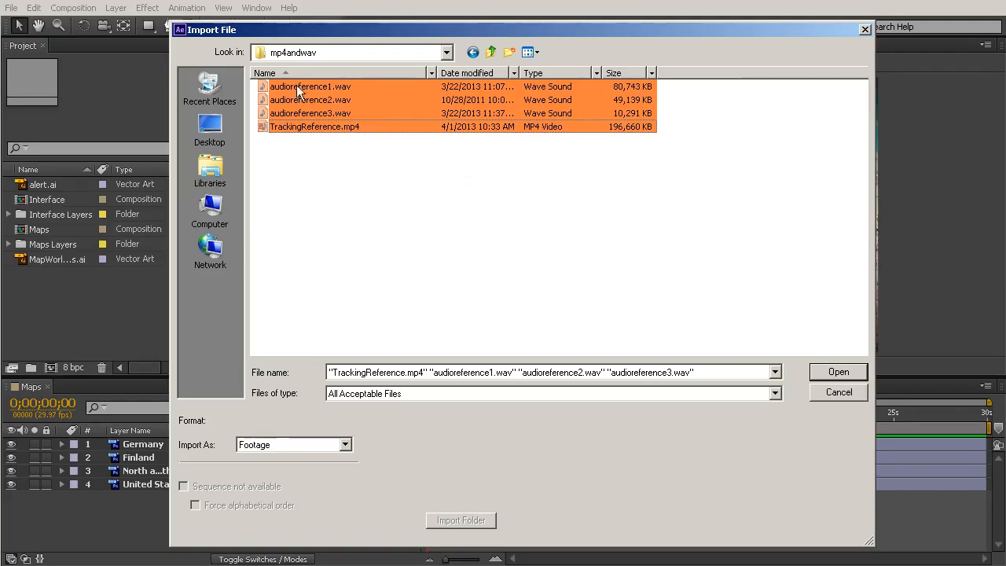
{"action": "left_click", "coordinate": [832, 371]}
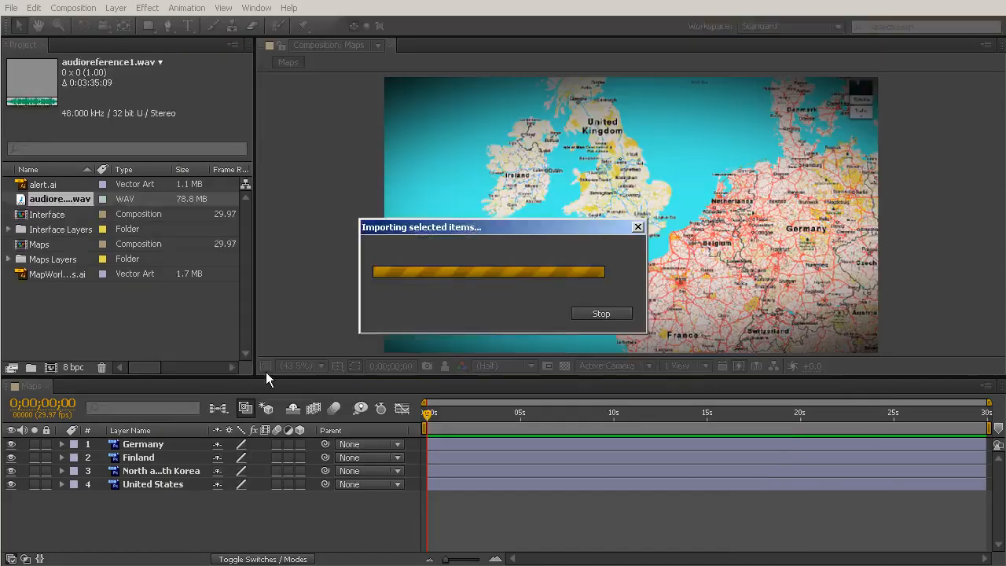
Step: Import the PhoneFootage images as a PNG sequence starting at PhoneFootage_00139.png from the PhoneFootage folder in Reference Files
{"action": "right_click", "coordinate": [168, 351]}
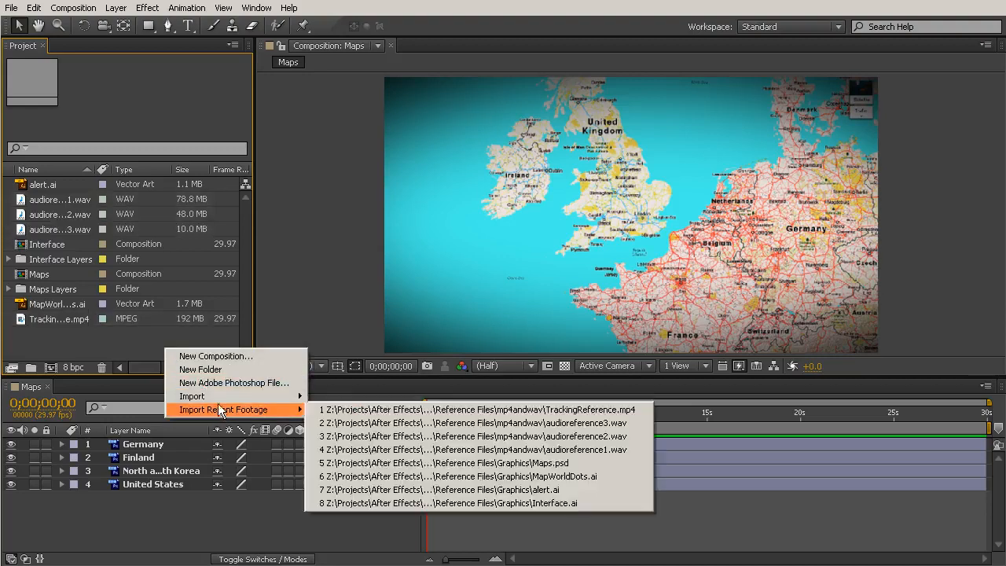
{"action": "mouse_move", "coordinate": [219, 399]}
{"action": "left_click", "coordinate": [330, 396]}
{"action": "left_click", "coordinate": [330, 52]}
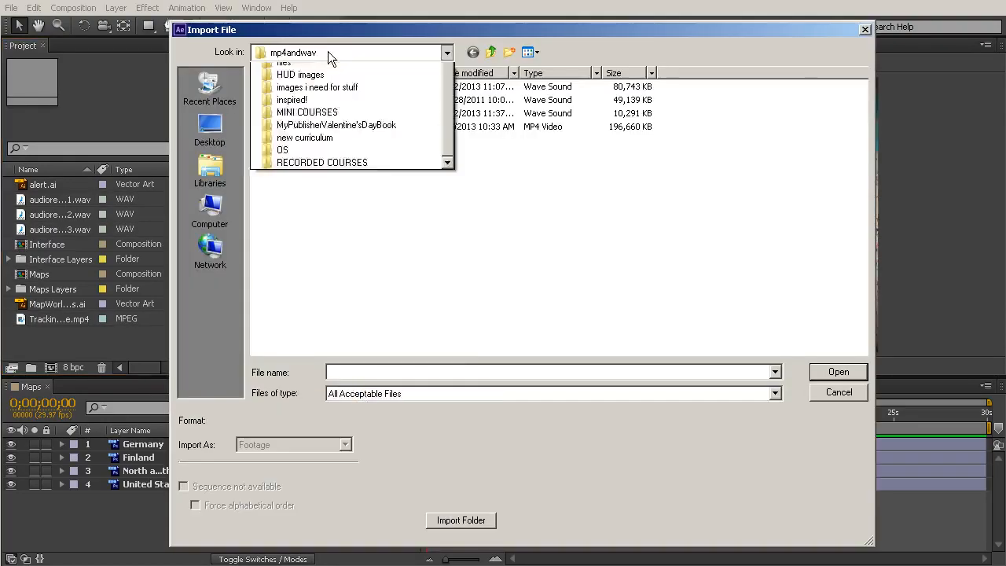
{"action": "left_click", "coordinate": [350, 308]}
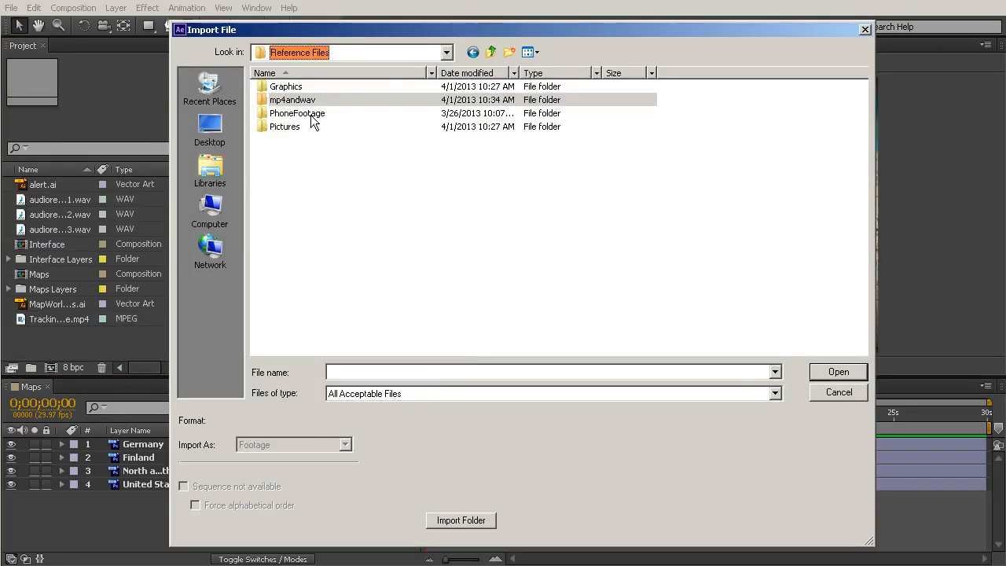
{"action": "left_click", "coordinate": [312, 118]}
{"action": "double_click", "coordinate": [299, 116]}
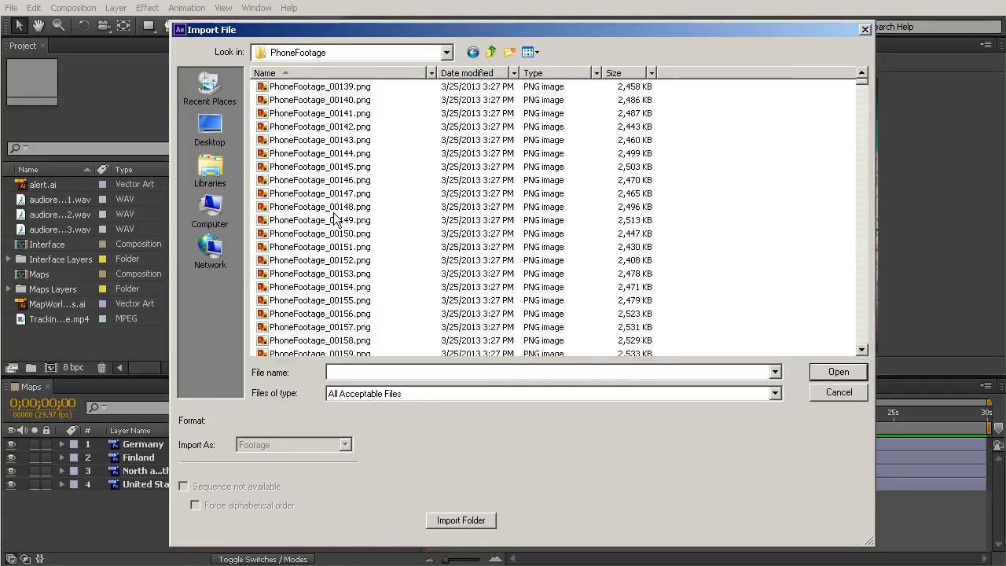
{"action": "left_click", "coordinate": [328, 86]}
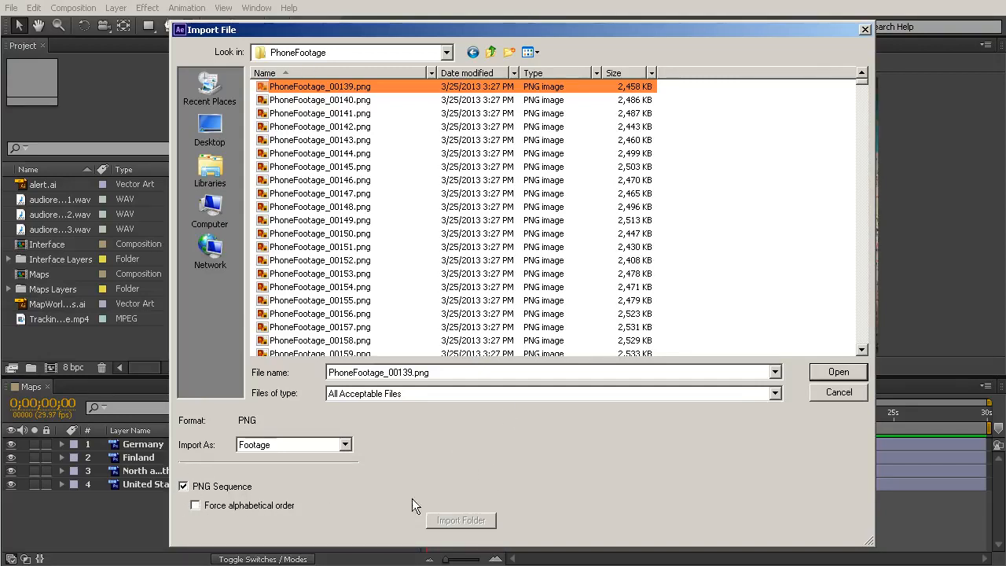
{"action": "left_click", "coordinate": [837, 372]}
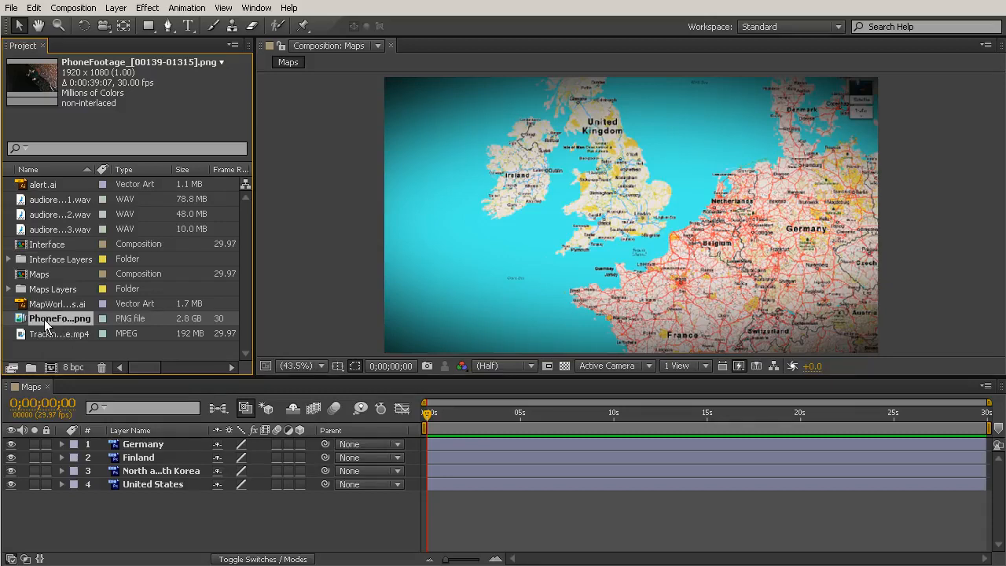
Step: Interpret the PhoneFootage sequence at an assumed frame rate of 29.97 frames per second and widen the project file list
{"action": "right_click", "coordinate": [45, 323]}
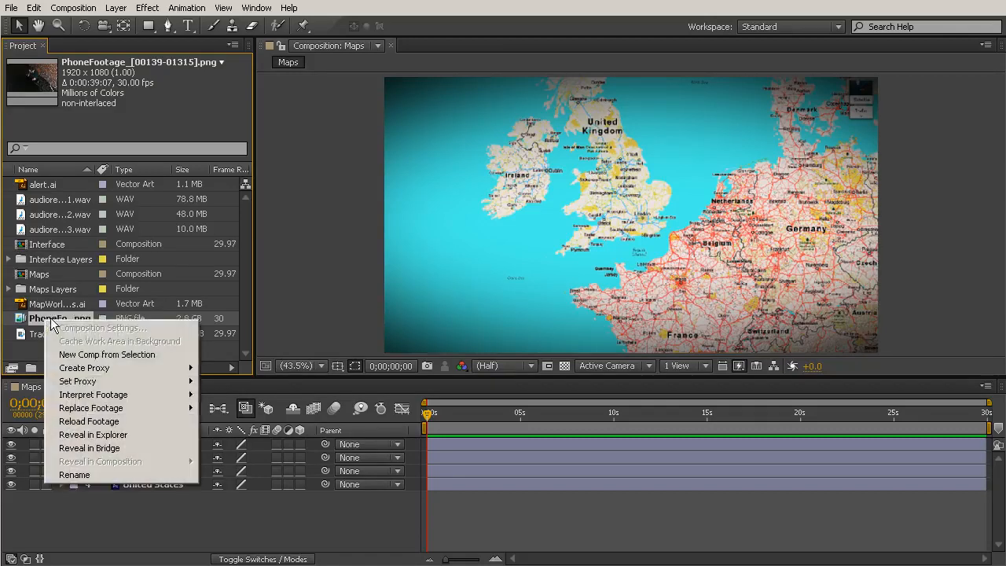
{"action": "mouse_move", "coordinate": [76, 398]}
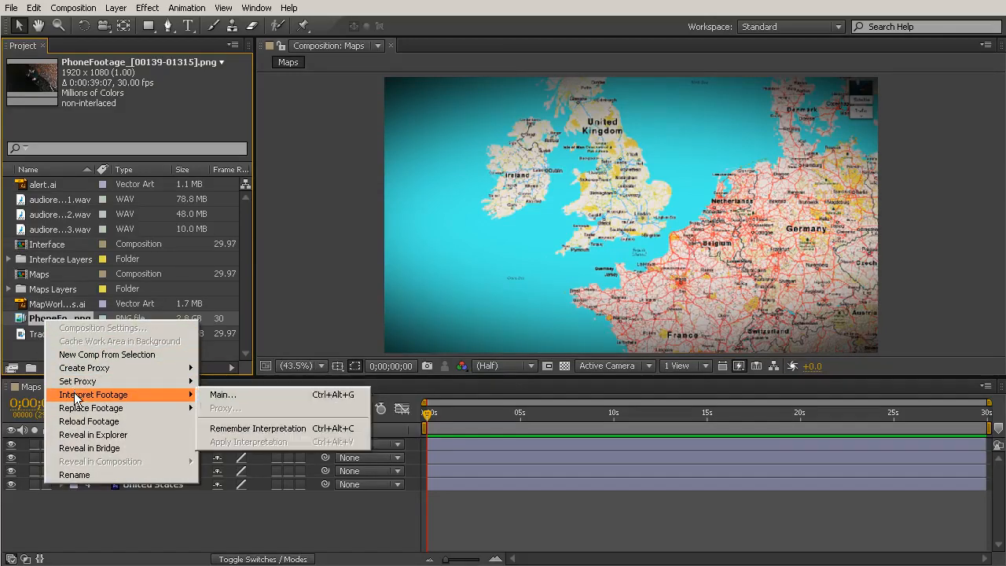
{"action": "left_click", "coordinate": [266, 393]}
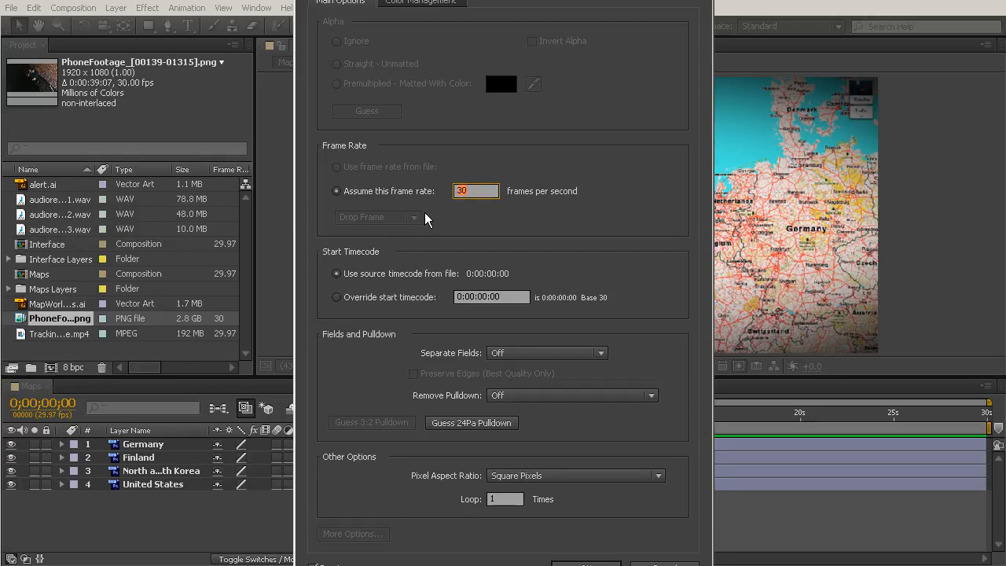
{"action": "type", "text": "29.97"}
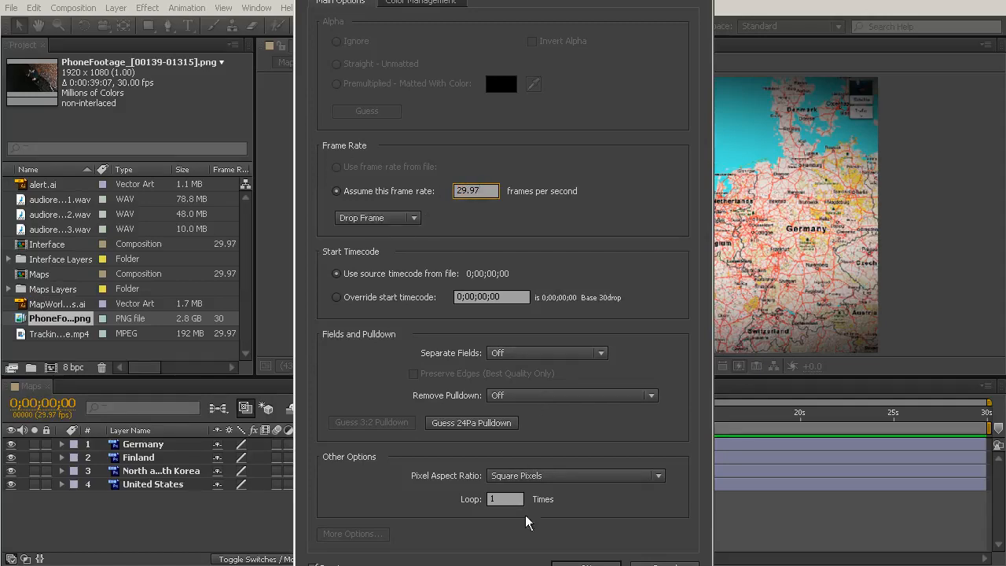
{"action": "left_click", "coordinate": [585, 563]}
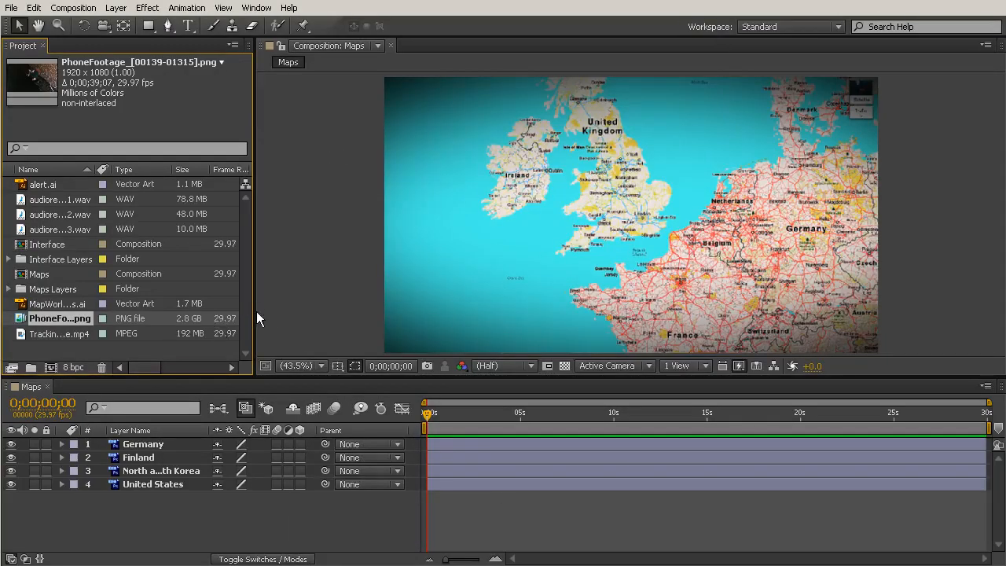
{"action": "left_click_drag", "start_coordinate": [255, 311], "coordinate": [313, 310]}
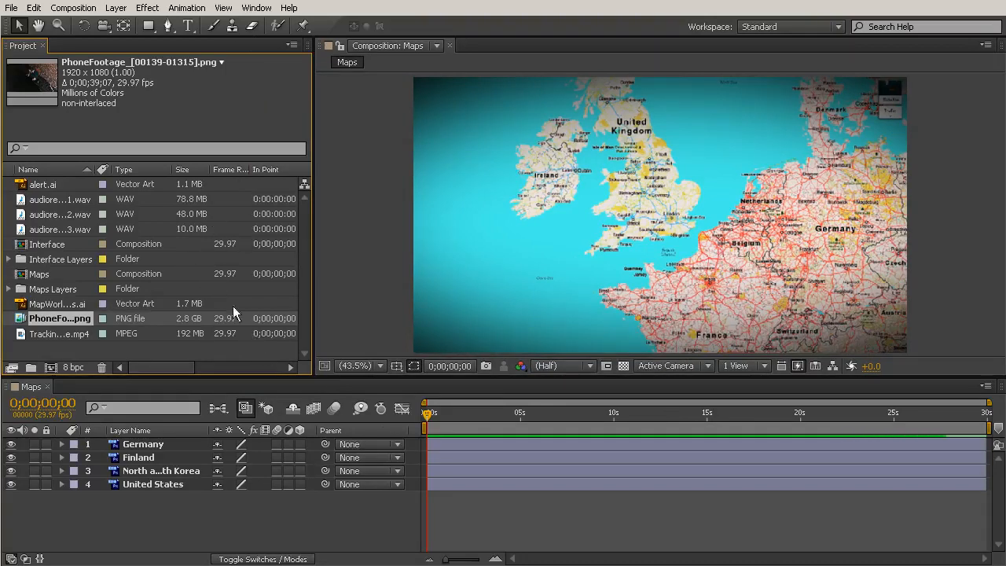
Step: Import all the JPEG pictures, from big_smile.jpg to zoom_eye.jpg, as footage from the Pictures folder in Reference Files
{"action": "right_click", "coordinate": [246, 350]}
{"action": "mouse_move", "coordinate": [330, 399]}
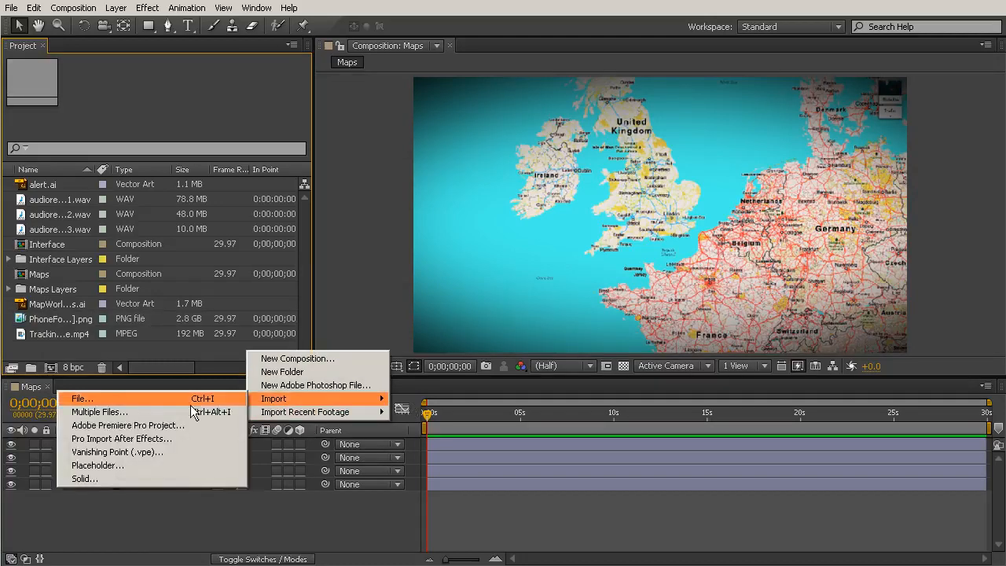
{"action": "left_click", "coordinate": [88, 399]}
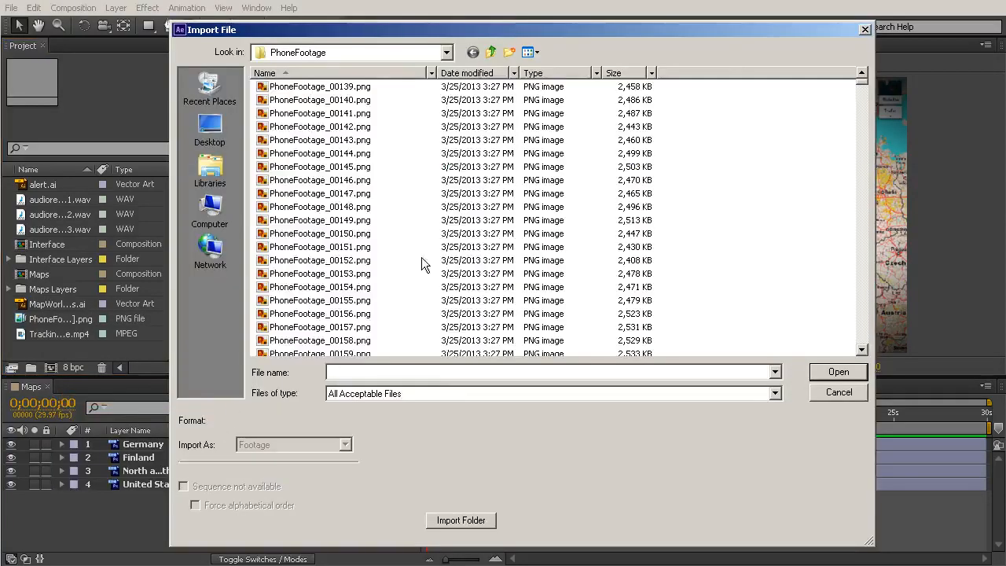
{"action": "left_click", "coordinate": [353, 52]}
{"action": "left_click", "coordinate": [350, 307]}
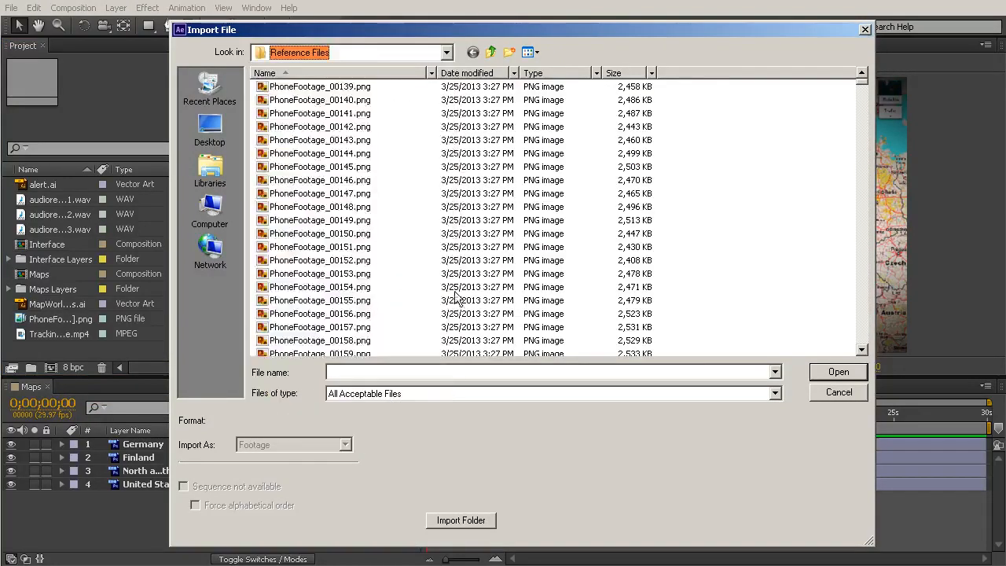
{"action": "double_click", "coordinate": [277, 129]}
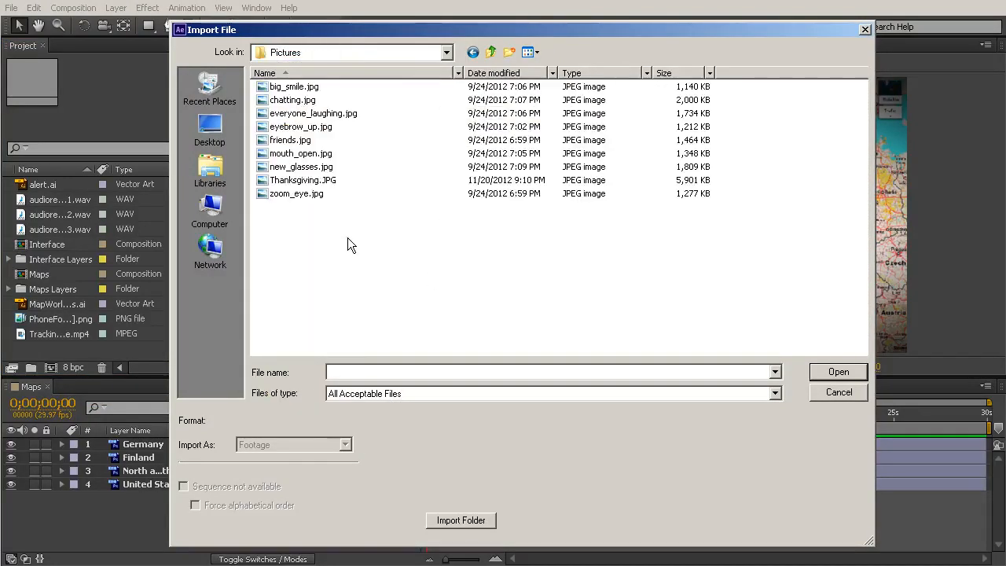
{"action": "left_click", "coordinate": [293, 87]}
{"action": "left_click", "coordinate": [297, 196], "text": "shift"}
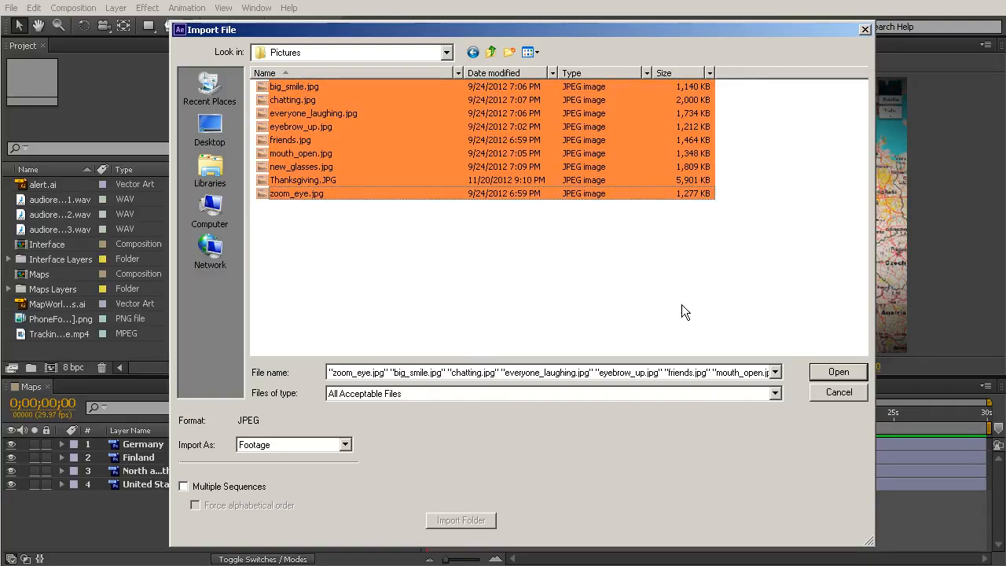
{"action": "left_click", "coordinate": [838, 373]}
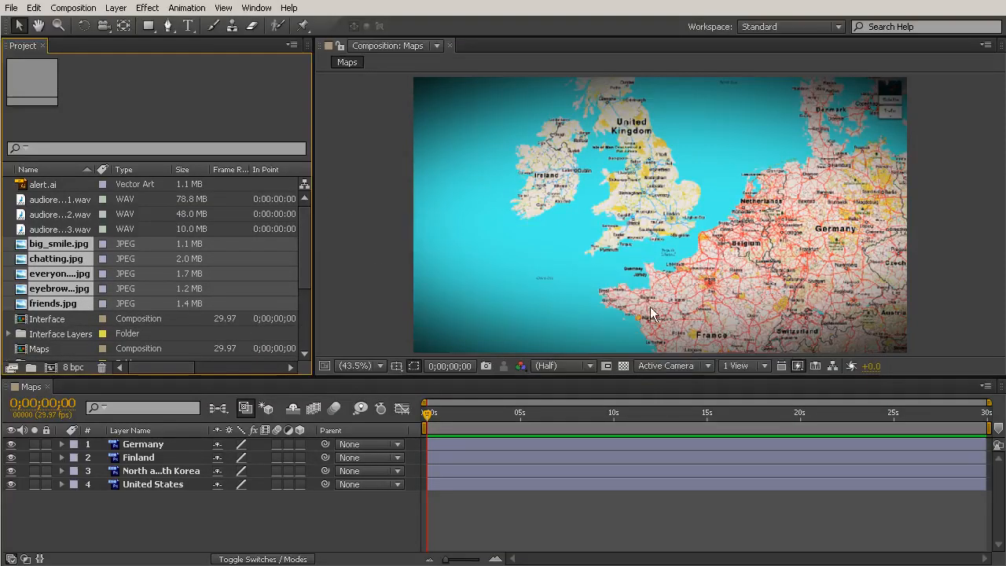
{"action": "mouse_move", "coordinate": [303, 238]}
{"action": "left_mouse_down"}
{"action": "mouse_move", "coordinate": [297, 341]}
{"action": "mouse_move", "coordinate": [308, 221]}
{"action": "left_mouse_up"}
{"action": "right_click", "coordinate": [7, 194]}
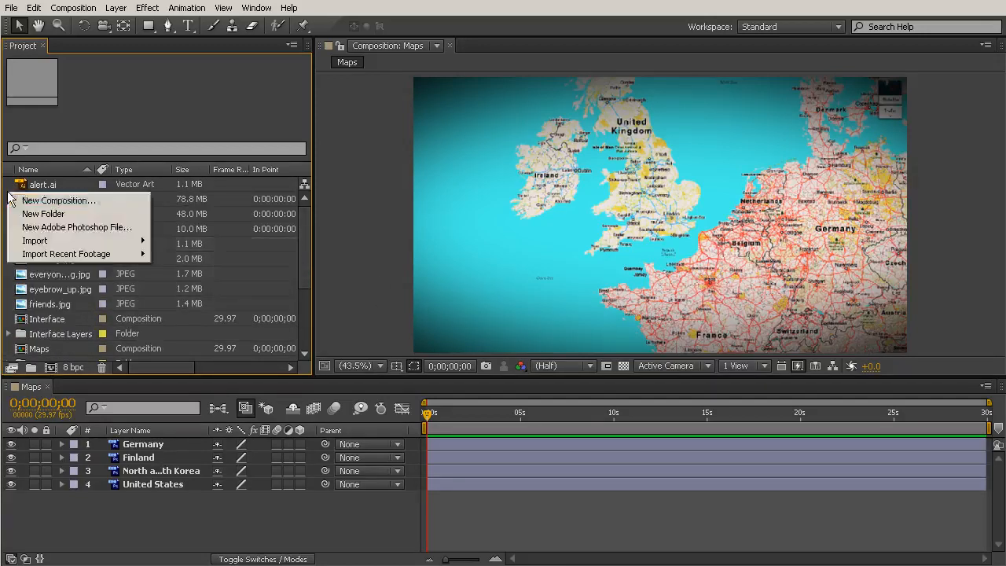
{"action": "mouse_move", "coordinate": [137, 240]}
{"action": "left_click", "coordinate": [169, 242]}
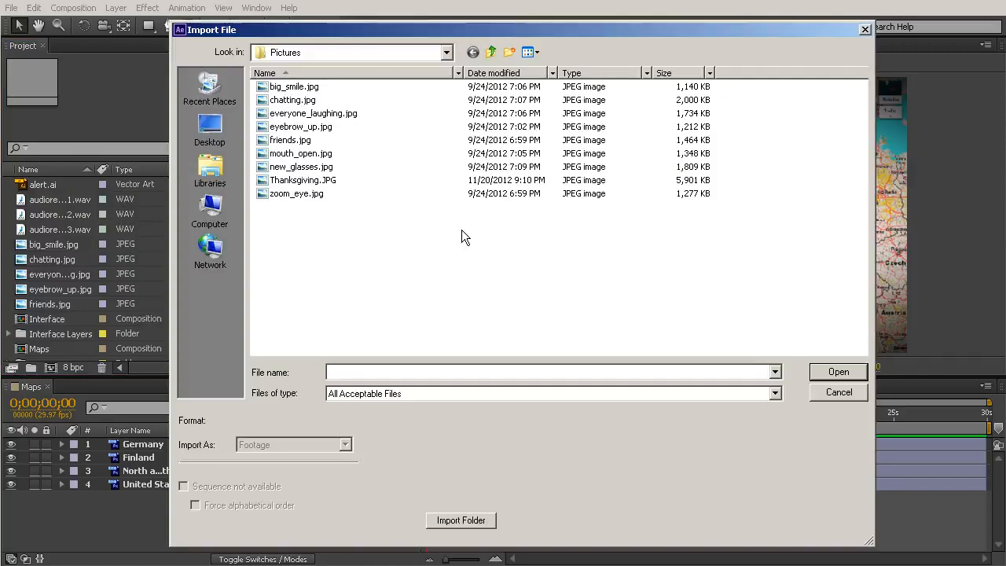
{"action": "left_click", "coordinate": [836, 394]}
Step: Create a new project folder named Graphics and select the MapWorldDots.ai footage
{"action": "right_click", "coordinate": [7, 195]}
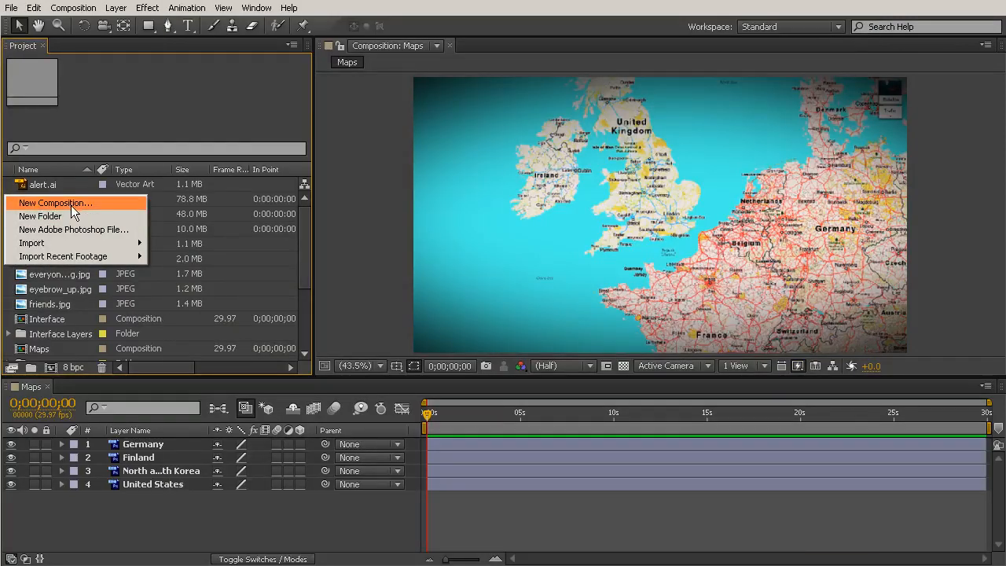
{"action": "left_click", "coordinate": [56, 216]}
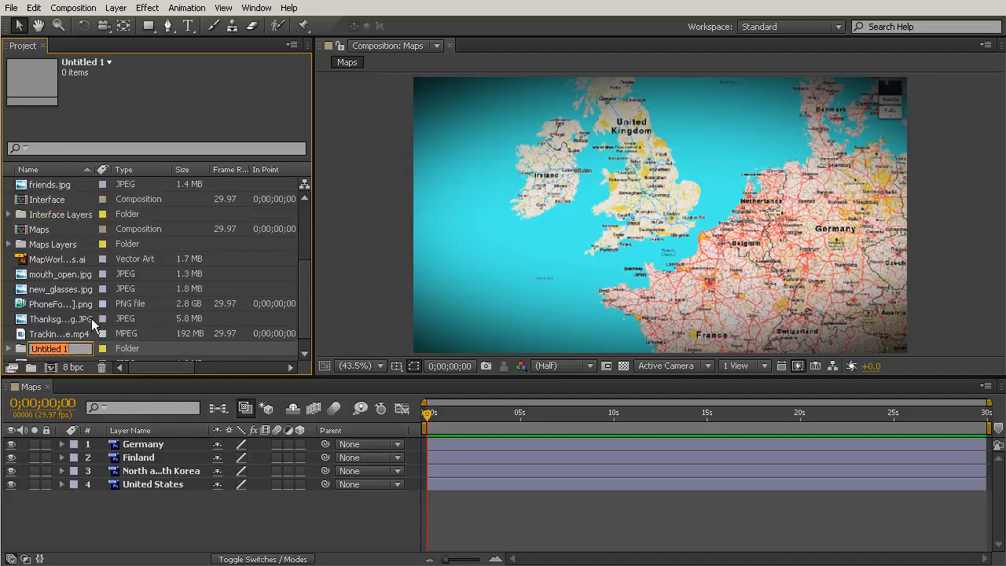
{"action": "key", "text": "Return"}
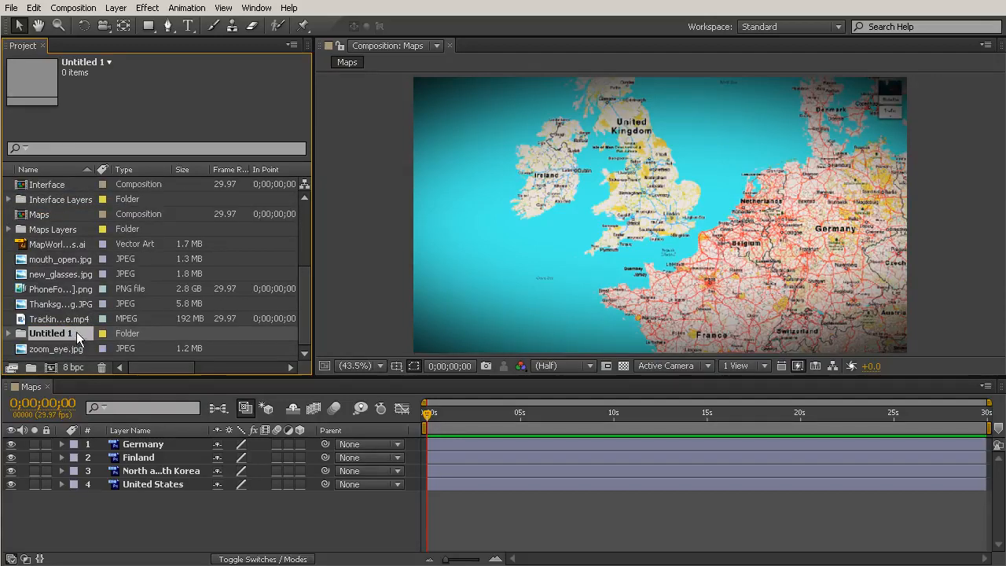
{"action": "right_click", "coordinate": [52, 334]}
{"action": "left_click", "coordinate": [100, 489]}
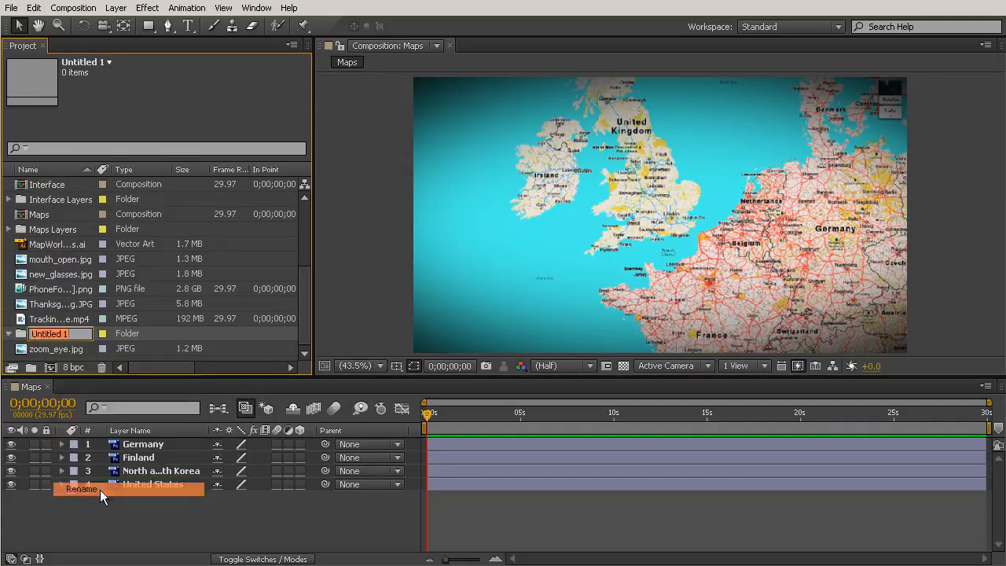
{"action": "type", "text": "Graphics"}
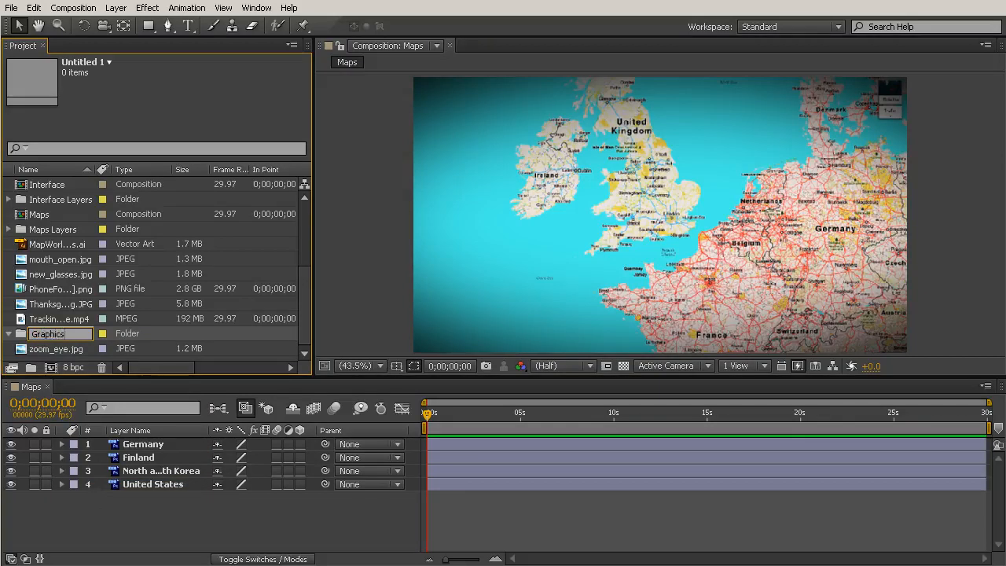
{"action": "left_click", "coordinate": [88, 228]}
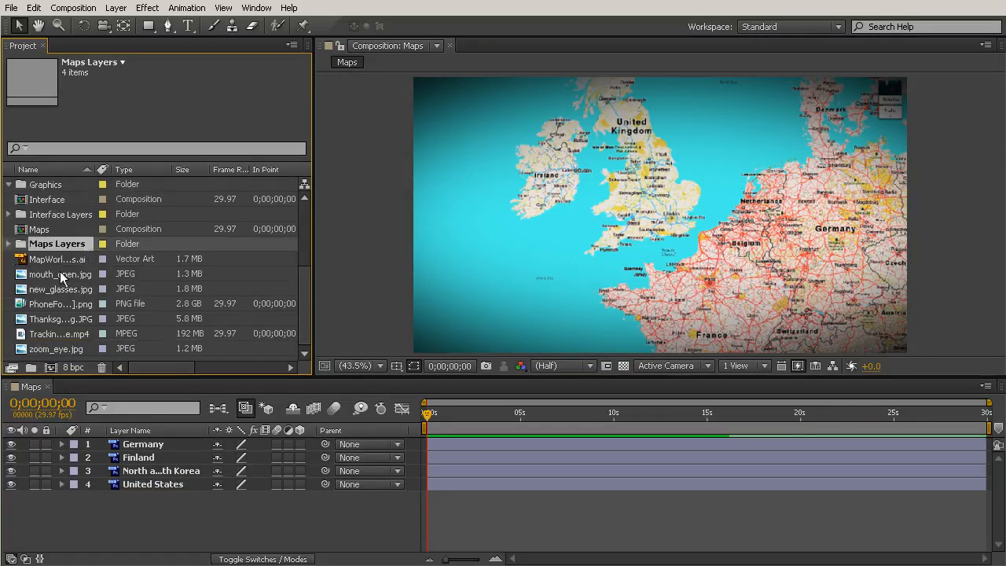
{"action": "key", "text": "Down"}
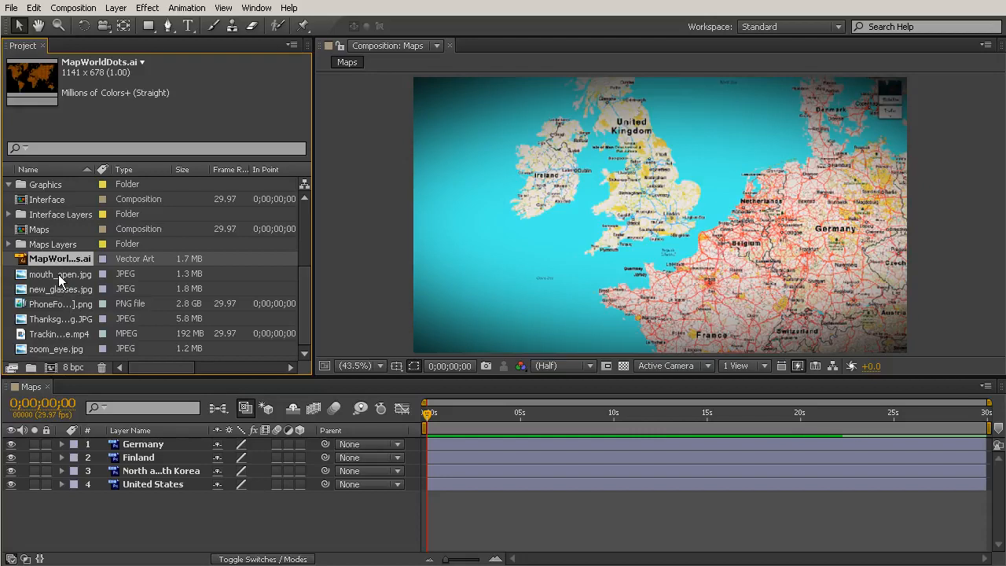
Step: Move the alert.ai and MapWorldDots.ai footage items into the Graphics folder
{"action": "scroll", "coordinate": [58, 274], "scroll_direction": "up", "scroll_amount": 3}
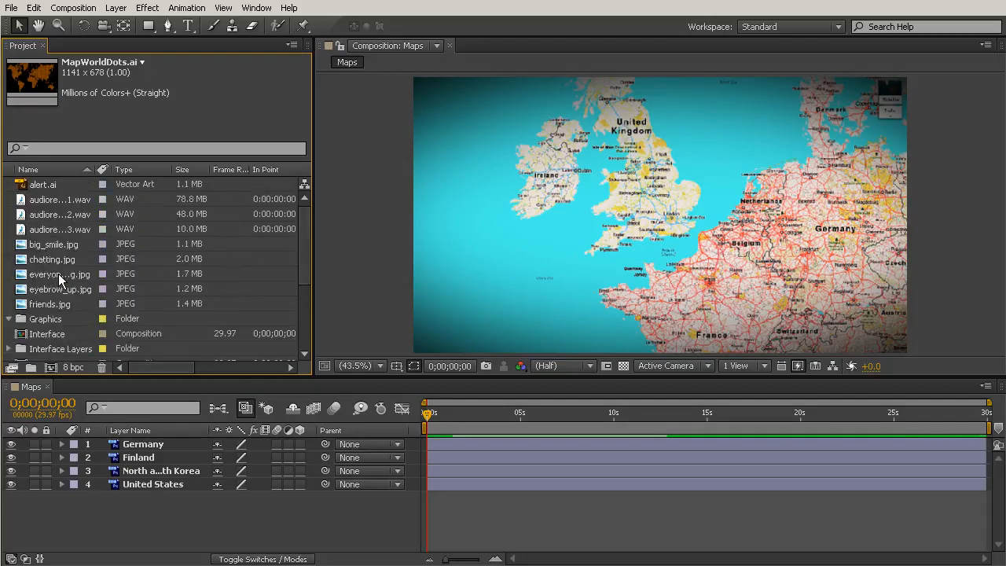
{"action": "left_click", "coordinate": [52, 187]}
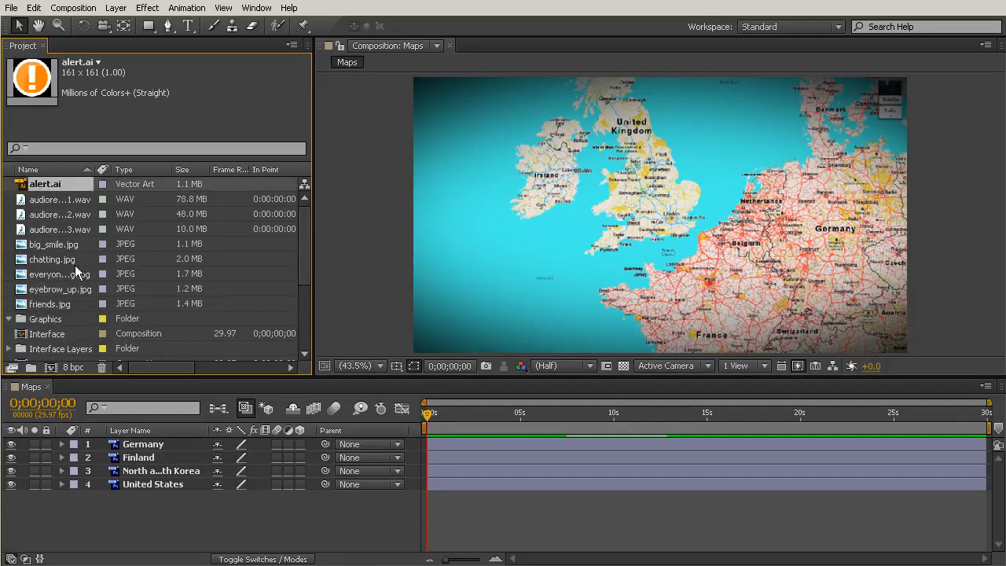
{"action": "scroll", "coordinate": [75, 265], "scroll_direction": "down", "scroll_amount": 1}
{"action": "scroll", "coordinate": [61, 228], "scroll_direction": "up", "scroll_amount": 1}
{"action": "left_click_drag", "start_coordinate": [54, 187], "coordinate": [52, 224]}
{"action": "scroll", "coordinate": [74, 326], "scroll_direction": "down", "scroll_amount": 1}
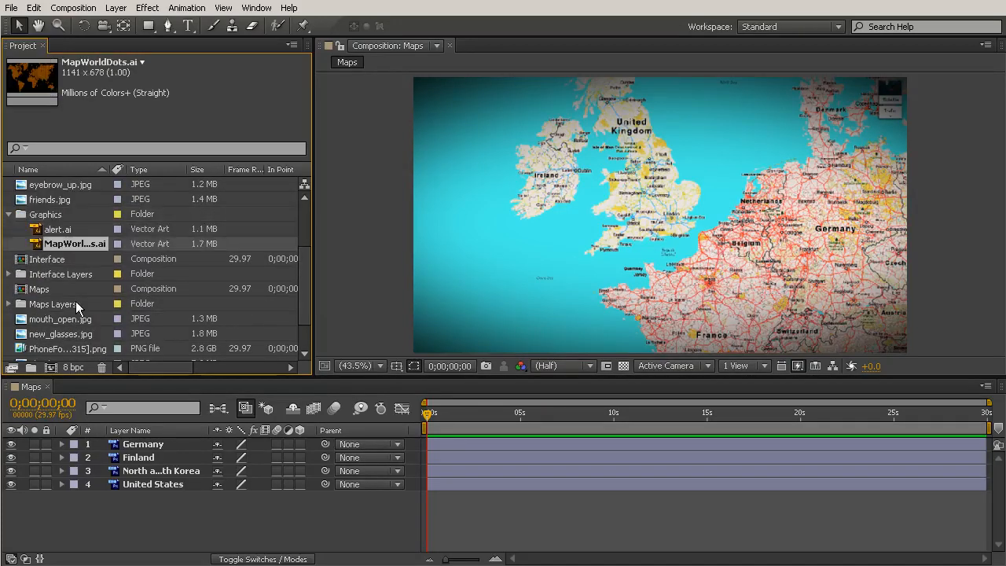
Step: Move the Maps Layers and Interface Layers folders into the Graphics folder
{"action": "scroll", "coordinate": [59, 298], "scroll_direction": "down", "scroll_amount": 1}
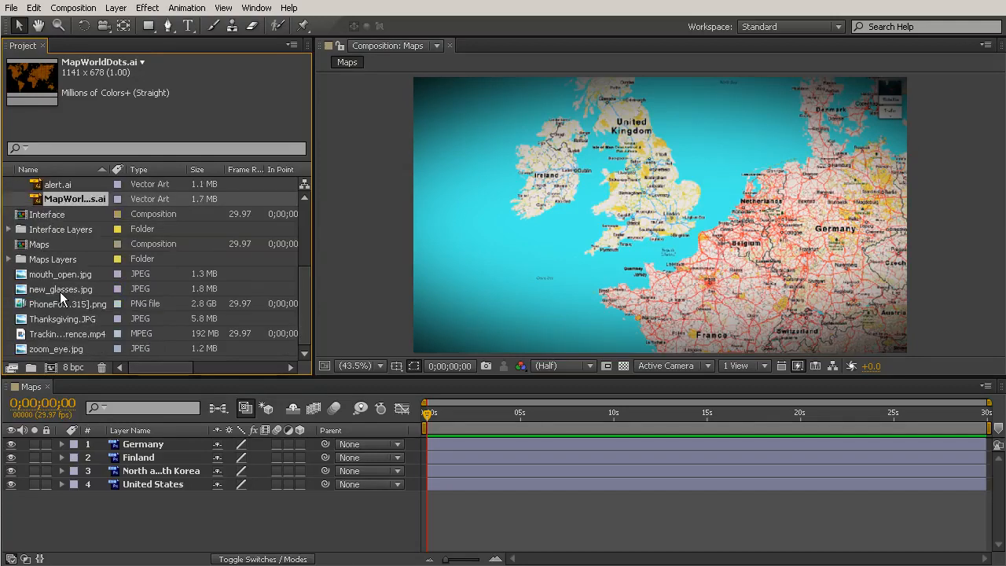
{"action": "scroll", "coordinate": [107, 268], "scroll_direction": "up", "scroll_amount": 1}
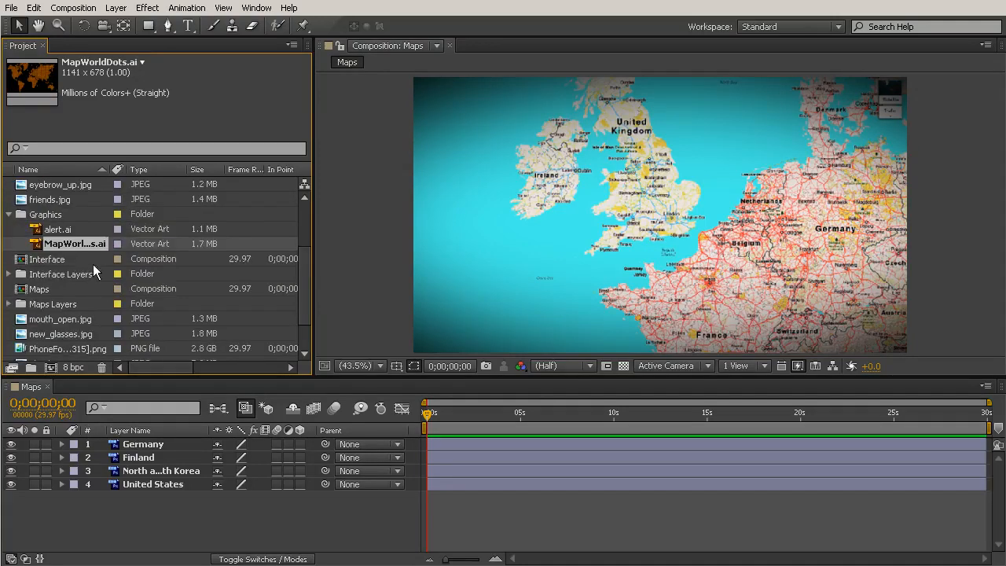
{"action": "left_click", "coordinate": [41, 305]}
{"action": "left_click_drag", "start_coordinate": [70, 306], "coordinate": [56, 220]}
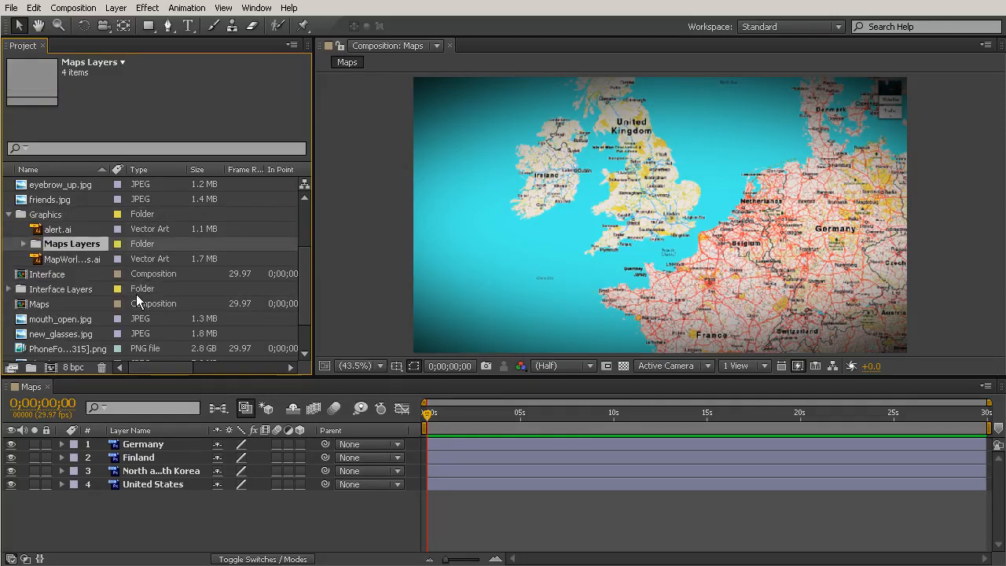
{"action": "left_click", "coordinate": [52, 289]}
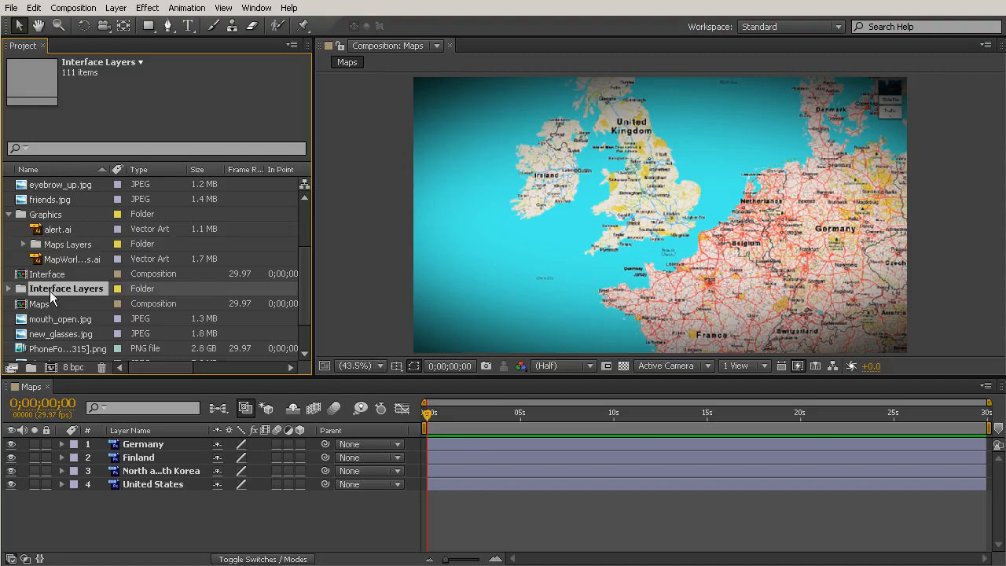
{"action": "left_click_drag", "start_coordinate": [49, 287], "coordinate": [61, 218]}
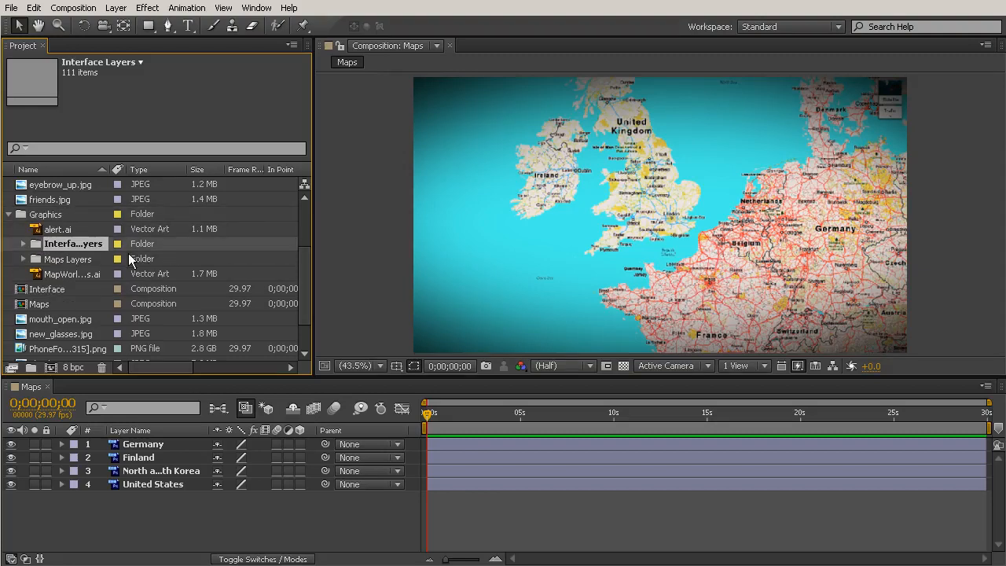
{"action": "left_click_drag", "start_coordinate": [302, 276], "coordinate": [296, 325]}
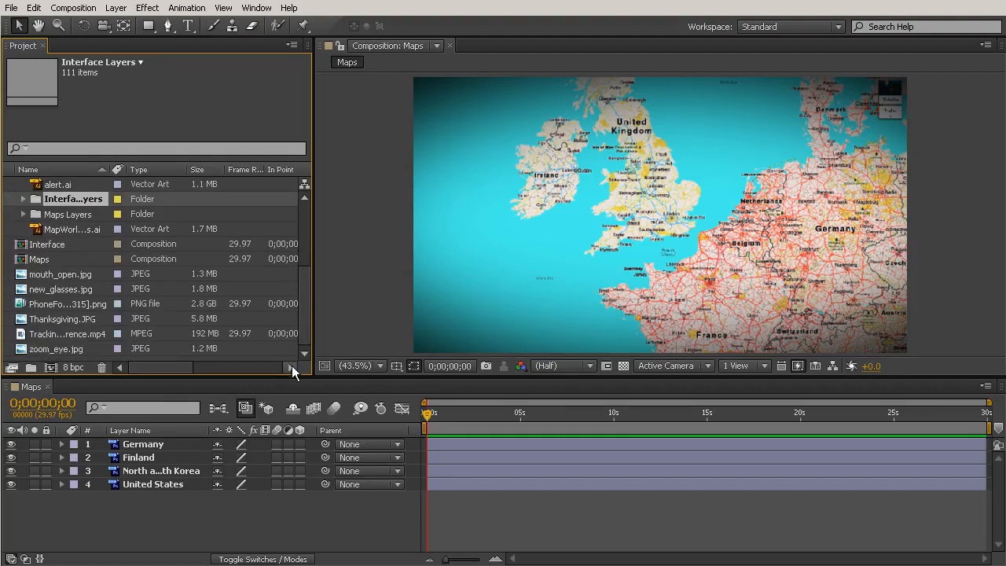
{"action": "right_click", "coordinate": [9, 235]}
{"action": "mouse_move", "coordinate": [49, 279]}
{"action": "left_click", "coordinate": [158, 280]}
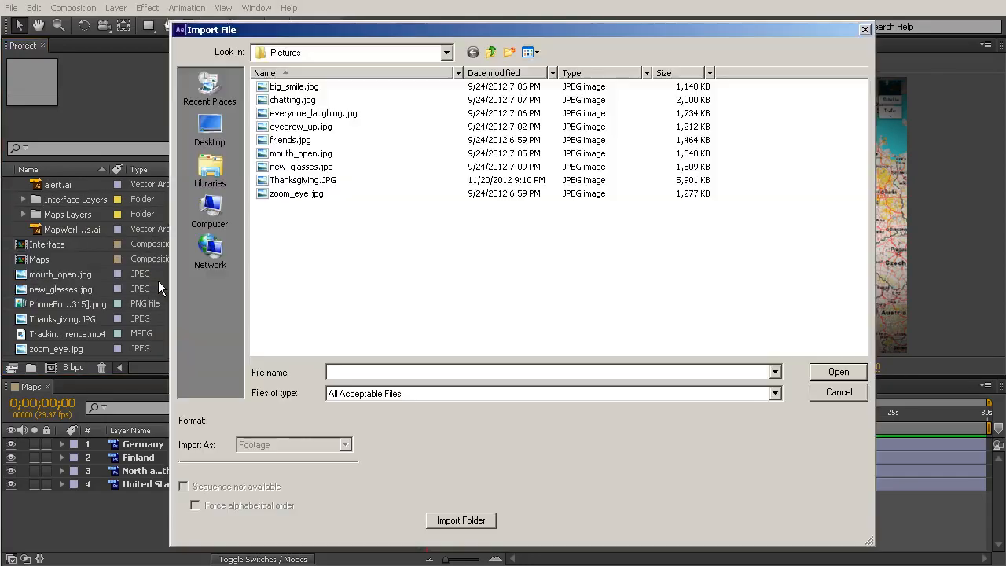
{"action": "left_click", "coordinate": [859, 392]}
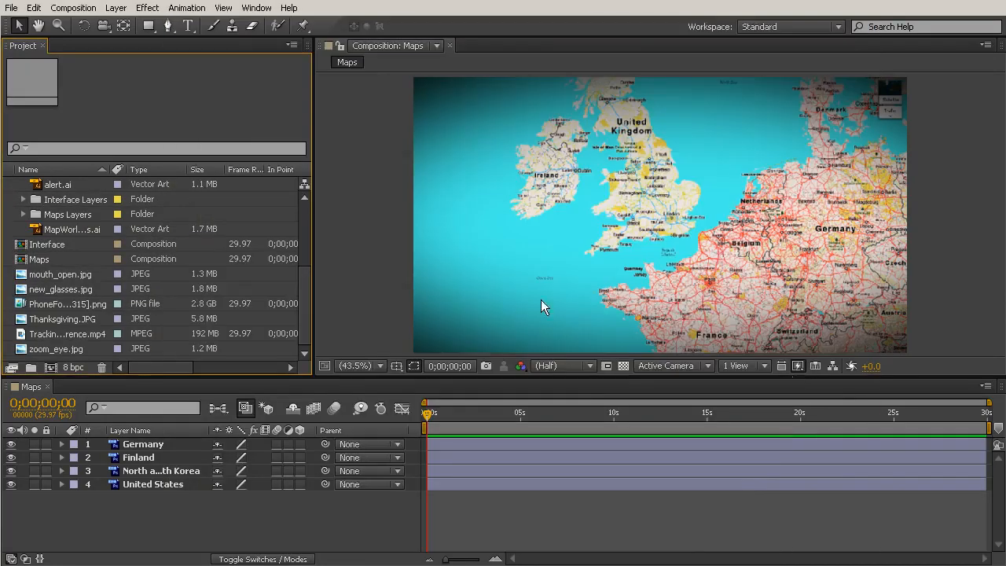
Step: Create a new project folder named Comps
{"action": "right_click", "coordinate": [6, 240]}
{"action": "left_click", "coordinate": [30, 261]}
{"action": "type", "text": "Comps"}
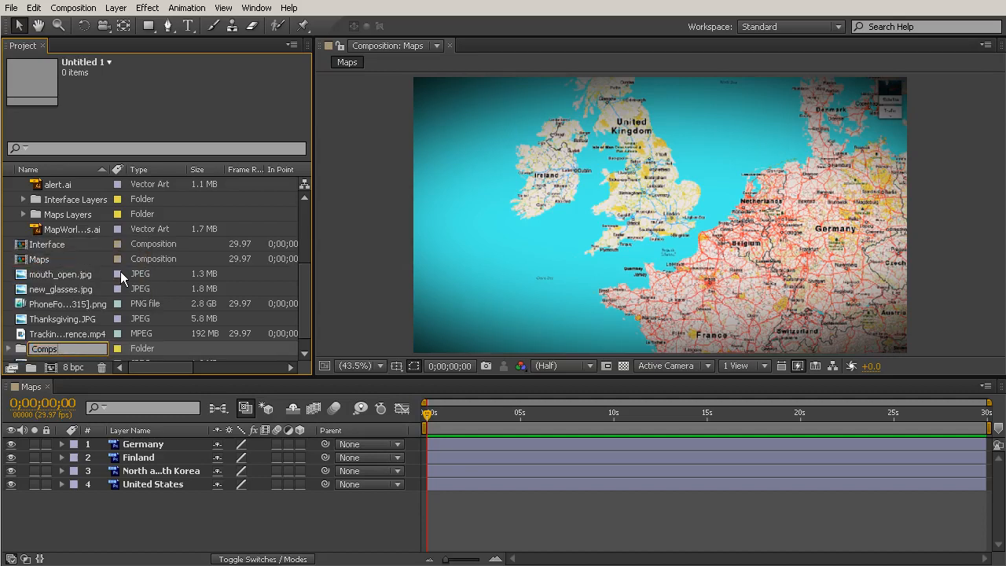
{"action": "left_click", "coordinate": [65, 247]}
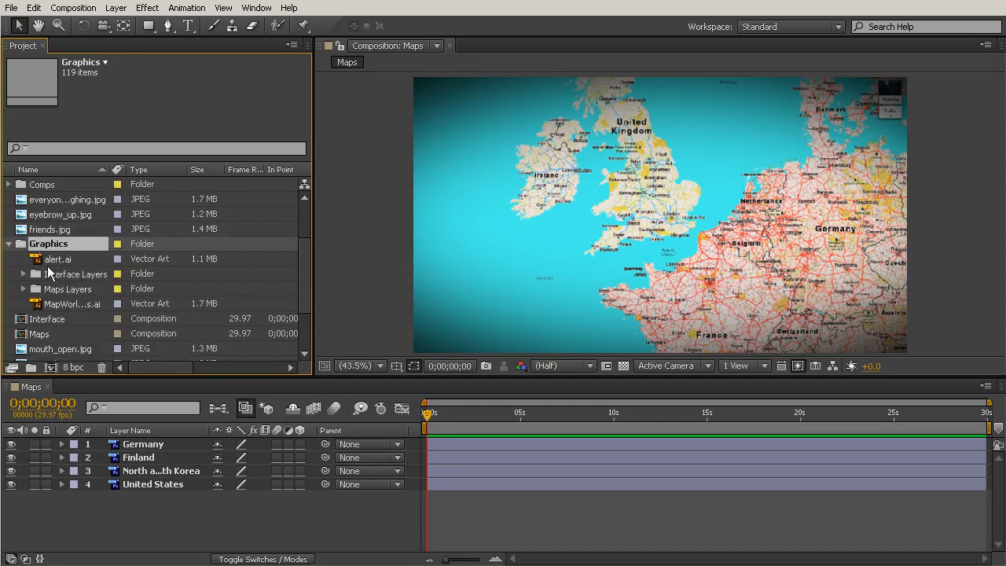
Step: Collapse the Graphics folder, then move the Interface and Maps compositions into the Comps folder and expand it
{"action": "left_click", "coordinate": [9, 244]}
{"action": "left_click", "coordinate": [33, 185]}
{"action": "left_click", "coordinate": [40, 260]}
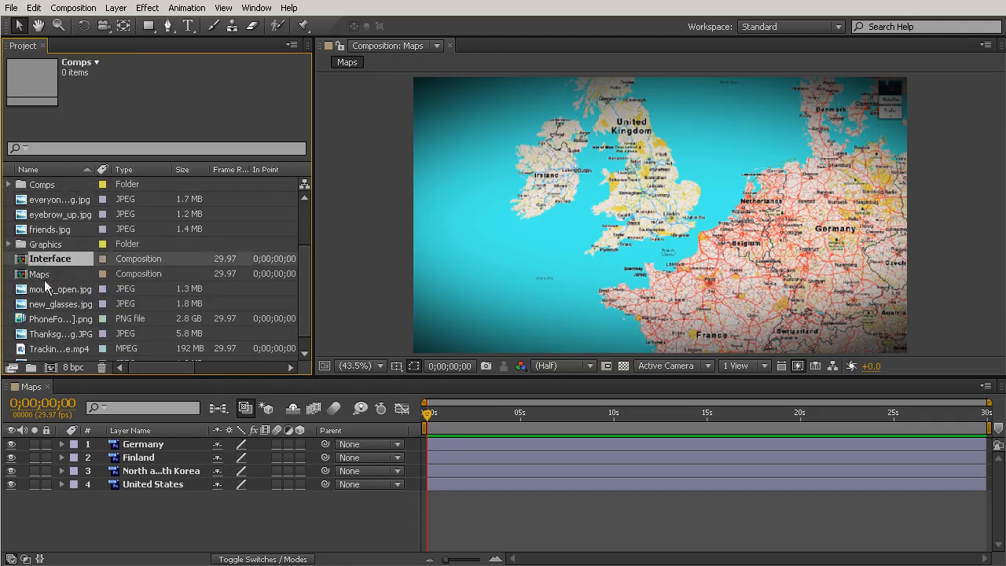
{"action": "left_click", "coordinate": [43, 272], "text": "shift"}
{"action": "left_click_drag", "start_coordinate": [47, 266], "coordinate": [49, 345]}
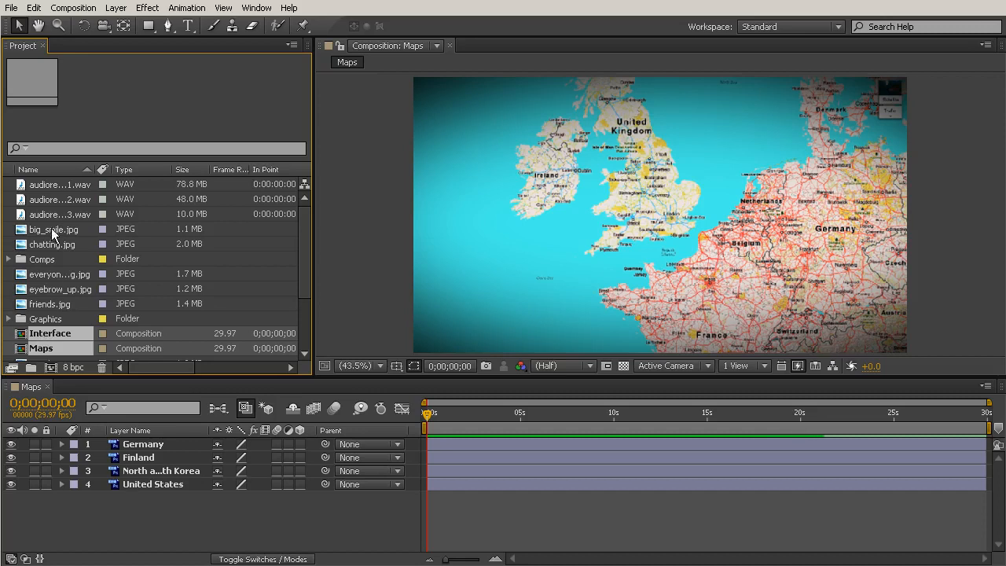
{"action": "left_click_drag", "start_coordinate": [49, 245], "coordinate": [48, 255]}
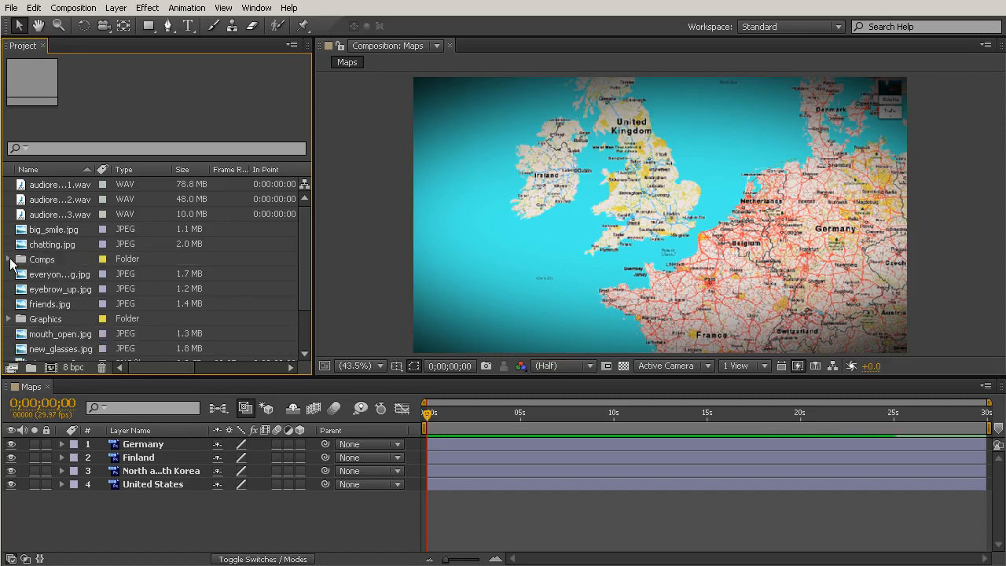
{"action": "left_click", "coordinate": [9, 259]}
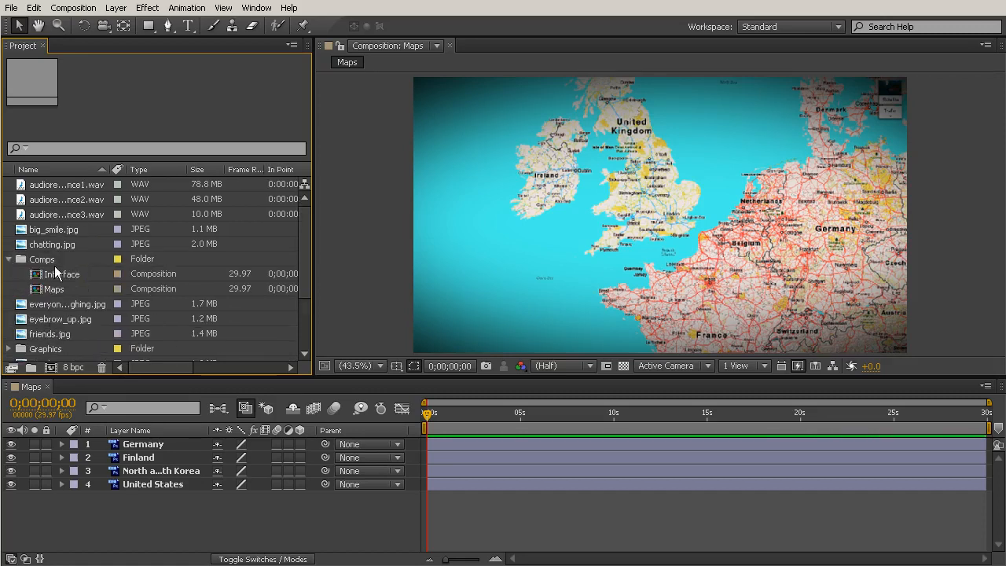
Step: Create a new project folder named Audio
{"action": "scroll", "coordinate": [55, 271], "scroll_direction": "down", "scroll_amount": 2}
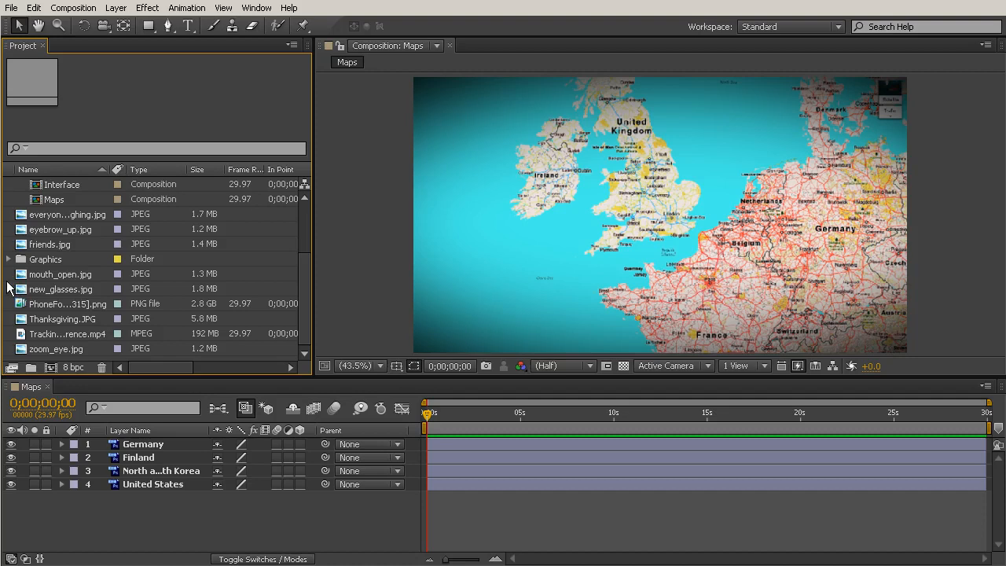
{"action": "right_click", "coordinate": [7, 275]}
{"action": "left_click", "coordinate": [57, 296]}
{"action": "type", "text": "Audio"}
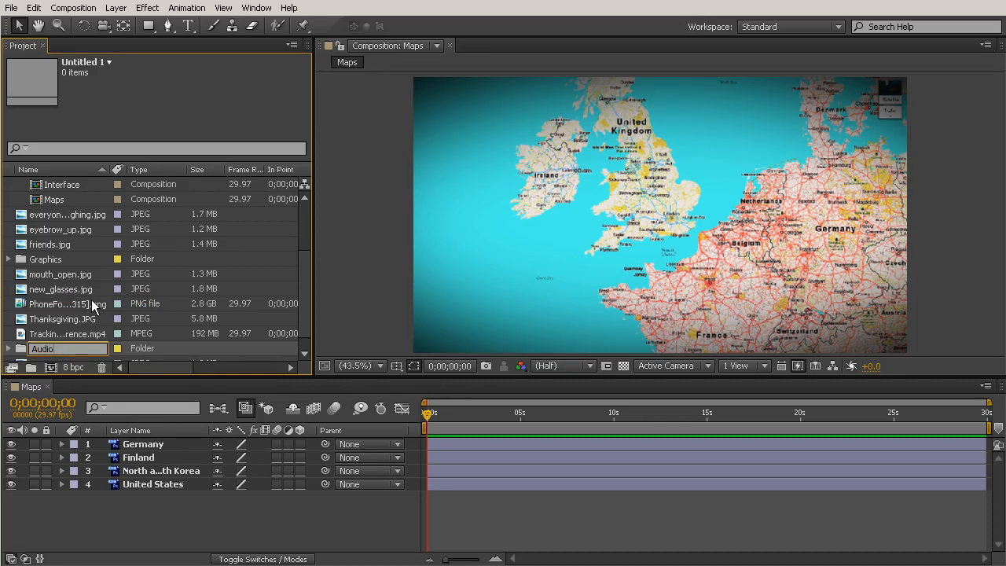
{"action": "key", "text": "Return"}
Step: Move the three audioreference WAV files into the Audio folder
{"action": "left_click", "coordinate": [59, 214]}
{"action": "left_click", "coordinate": [69, 202]}
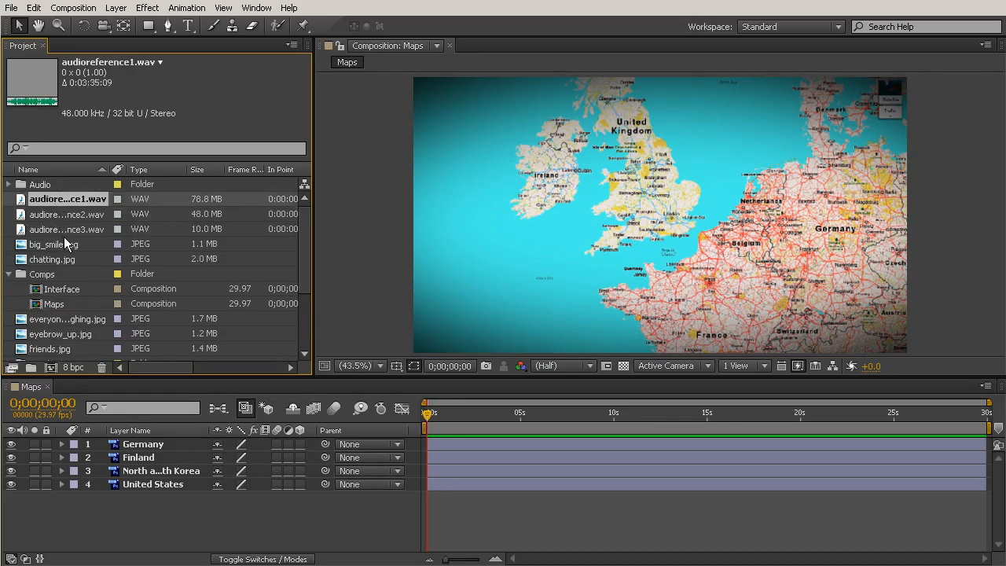
{"action": "left_click", "coordinate": [62, 234], "text": "shift"}
{"action": "left_click_drag", "start_coordinate": [45, 198], "coordinate": [38, 184]}
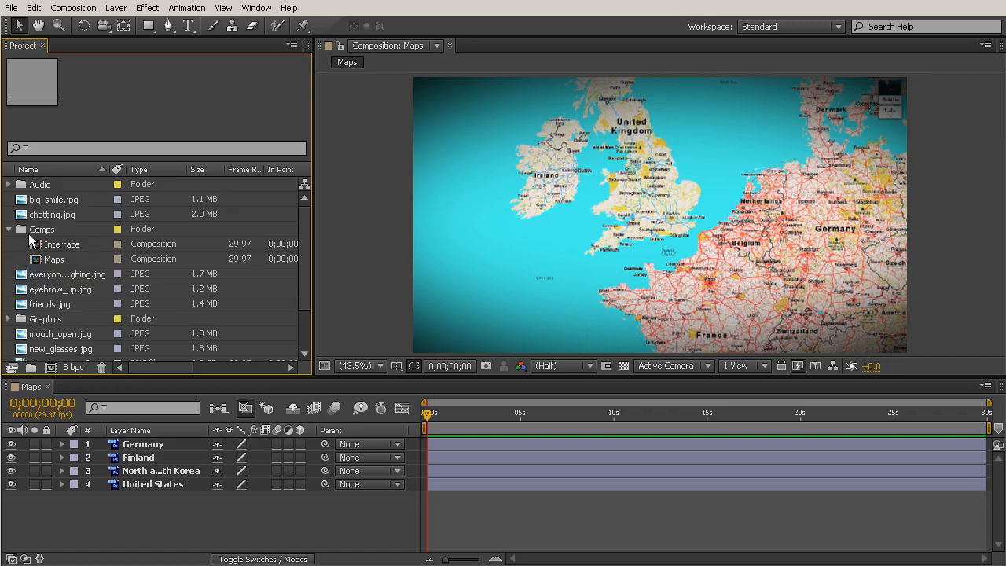
Step: Create a new project folder named Video and move TrackingReference.mp4 into it
{"action": "right_click", "coordinate": [7, 206]}
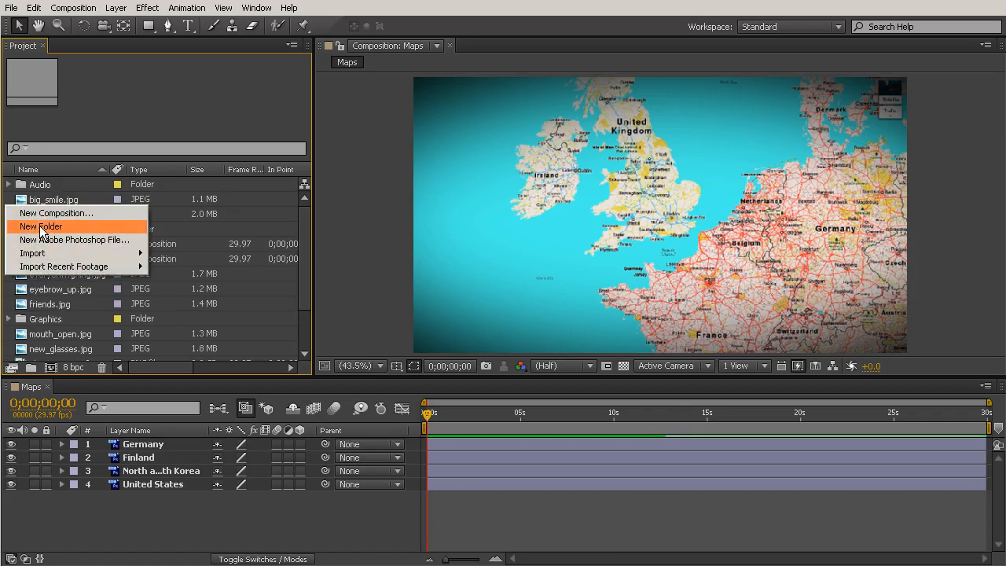
{"action": "left_click", "coordinate": [41, 226]}
{"action": "type", "text": "Video"}
{"action": "left_click", "coordinate": [64, 333]}
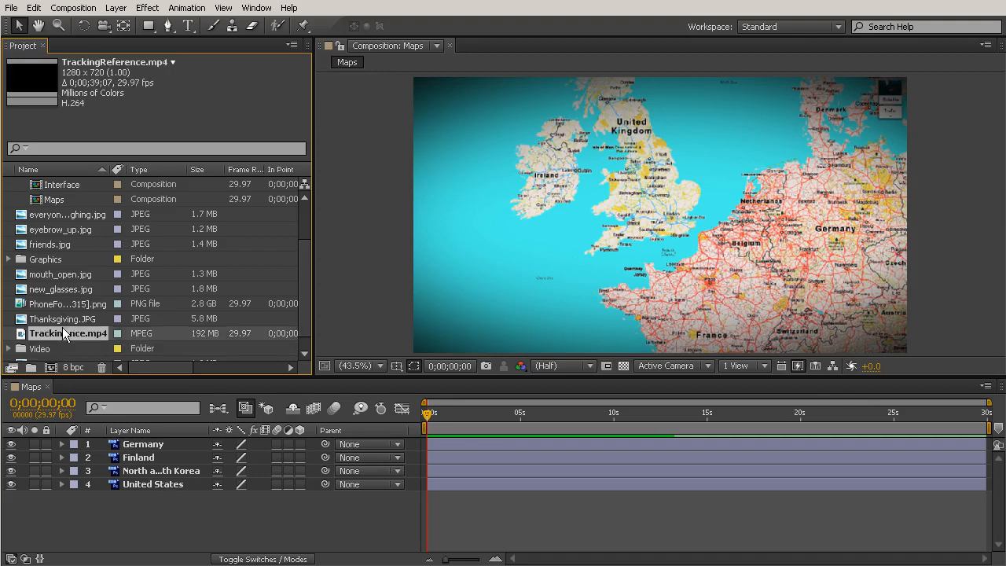
{"action": "left_click_drag", "start_coordinate": [47, 337], "coordinate": [46, 346]}
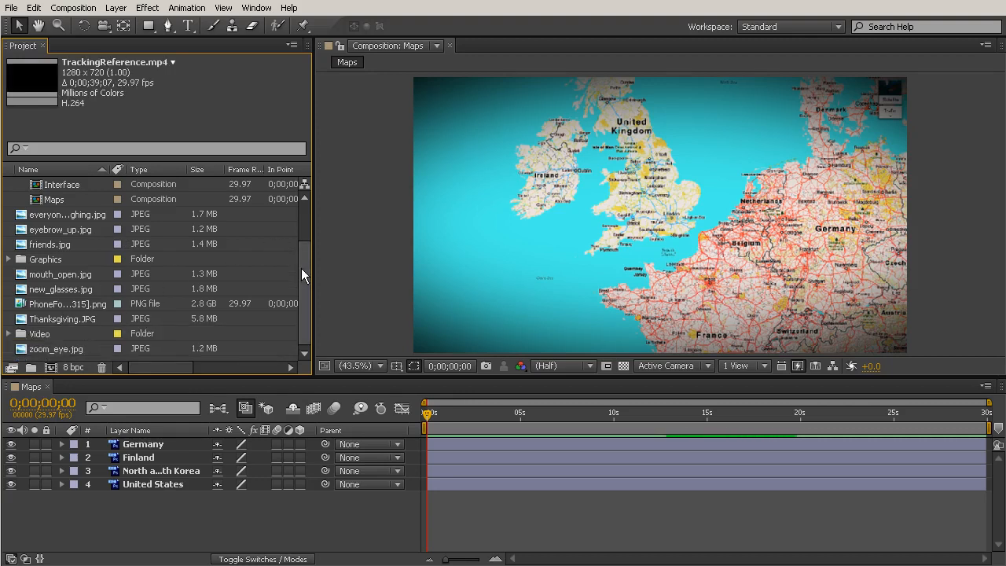
Step: Collapse the Comps folder and move the PhoneFootage PNG sequence into the Video folder
{"action": "left_click_drag", "start_coordinate": [299, 288], "coordinate": [307, 233]}
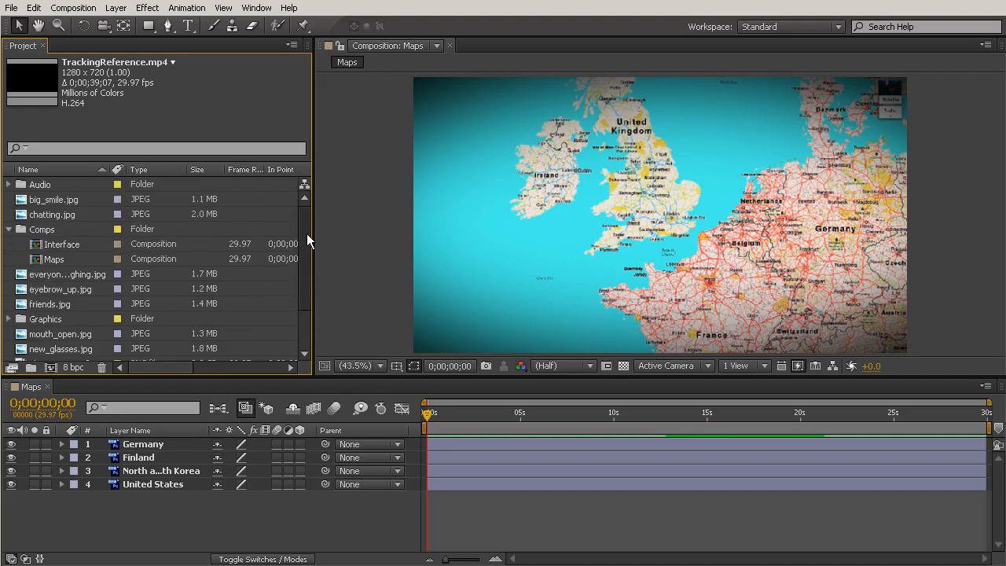
{"action": "left_click", "coordinate": [9, 230]}
{"action": "left_click", "coordinate": [42, 336]}
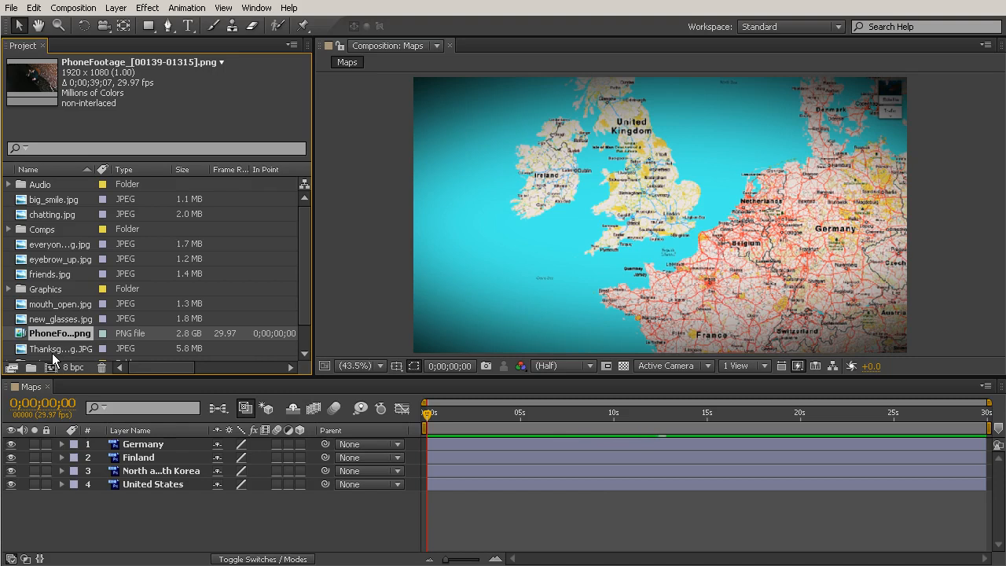
{"action": "scroll", "coordinate": [52, 306], "scroll_direction": "down", "scroll_amount": 2}
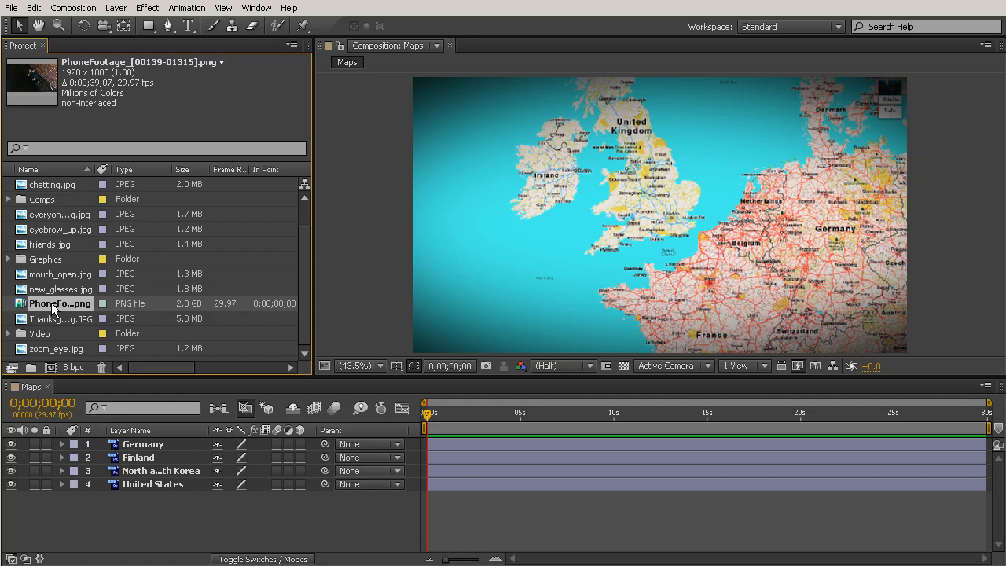
{"action": "key", "text": "Delete"}
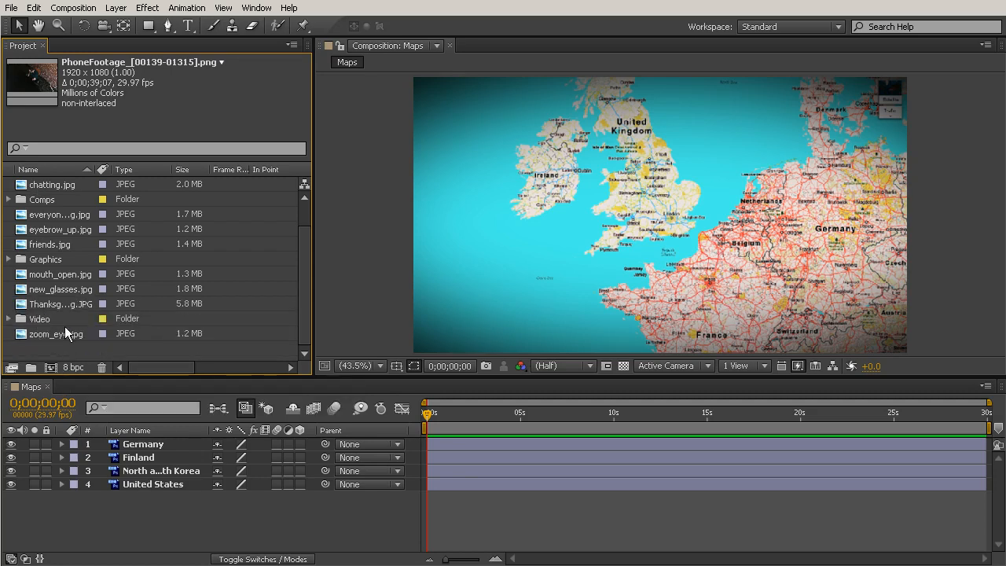
Step: Create a new project folder named photos
{"action": "right_click", "coordinate": [81, 357]}
{"action": "left_click", "coordinate": [114, 374]}
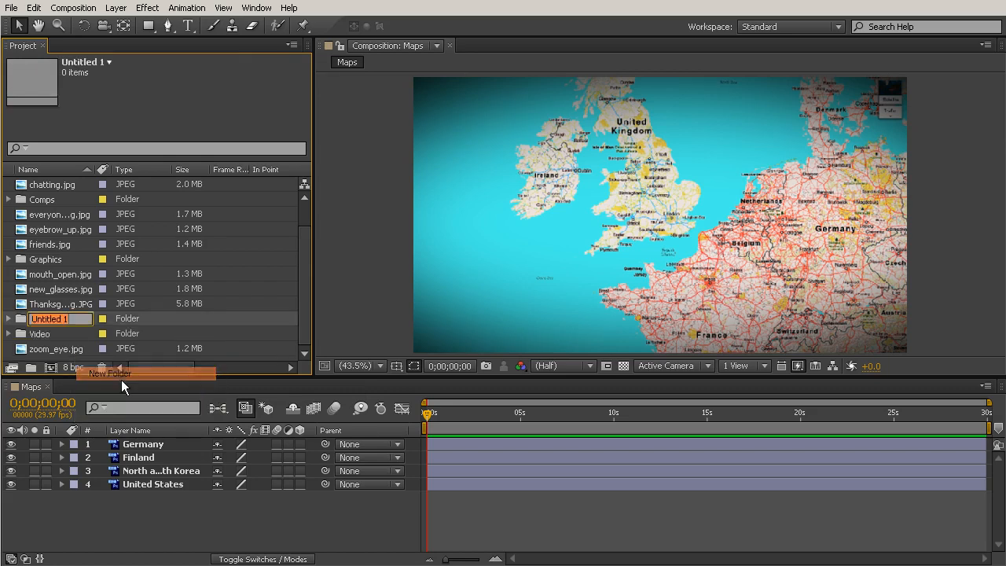
{"action": "type", "text": "pho"}
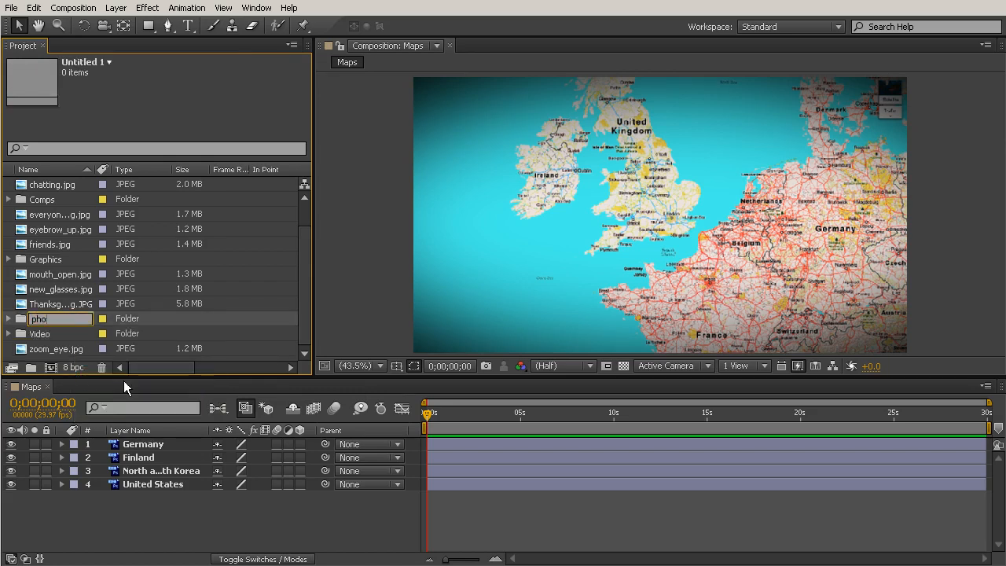
{"action": "type", "text": "tos"}
{"action": "left_click", "coordinate": [57, 214]}
Step: Move all the JPEG pictures, from big_smile.jpg to zoom_eye.jpg, into the photos folder
{"action": "left_click", "coordinate": [46, 185]}
{"action": "left_click", "coordinate": [48, 213], "text": "ctrl"}
{"action": "left_click", "coordinate": [47, 229], "text": "ctrl"}
{"action": "left_click", "coordinate": [47, 244], "text": "ctrl"}
{"action": "left_click", "coordinate": [47, 273], "text": "ctrl"}
{"action": "left_click", "coordinate": [44, 291], "text": "ctrl"}
{"action": "left_click", "coordinate": [43, 322], "text": "ctrl"}
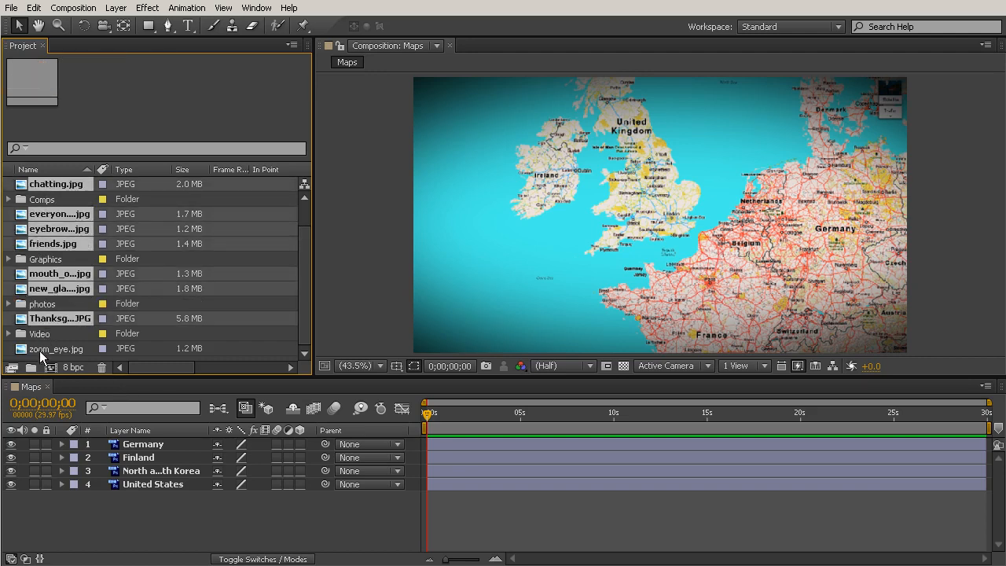
{"action": "left_click", "coordinate": [40, 350], "text": "ctrl"}
{"action": "left_click_drag", "start_coordinate": [49, 293], "coordinate": [47, 305]}
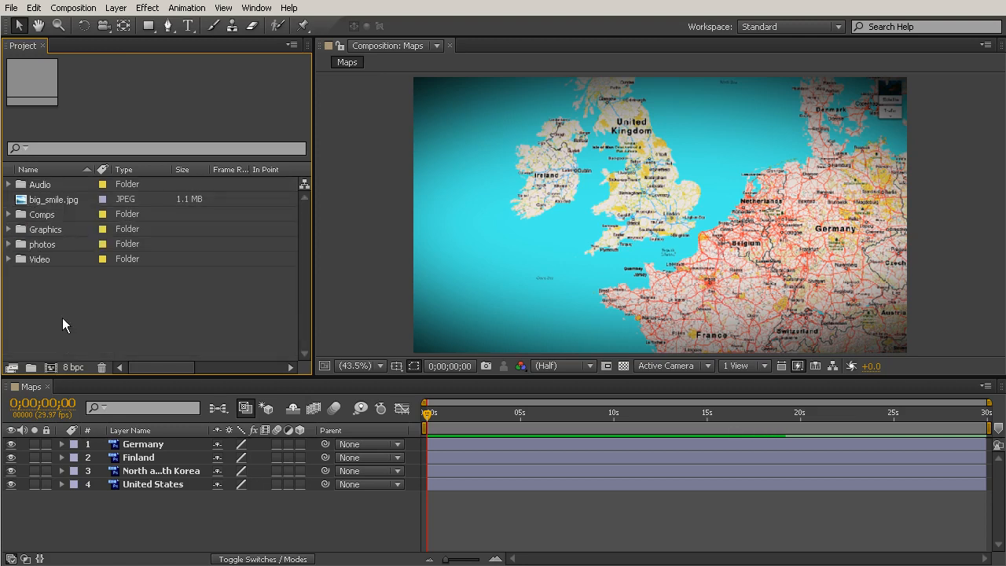
{"action": "left_click", "coordinate": [41, 203]}
{"action": "left_click_drag", "start_coordinate": [40, 205], "coordinate": [55, 243]}
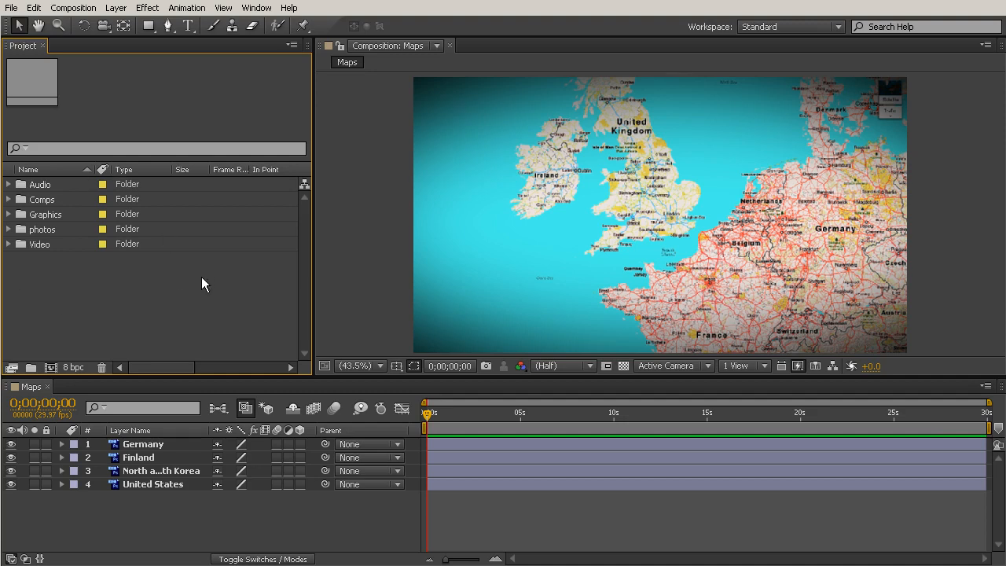
Step: Expand the Video folder to check its contents
{"action": "left_click", "coordinate": [32, 245]}
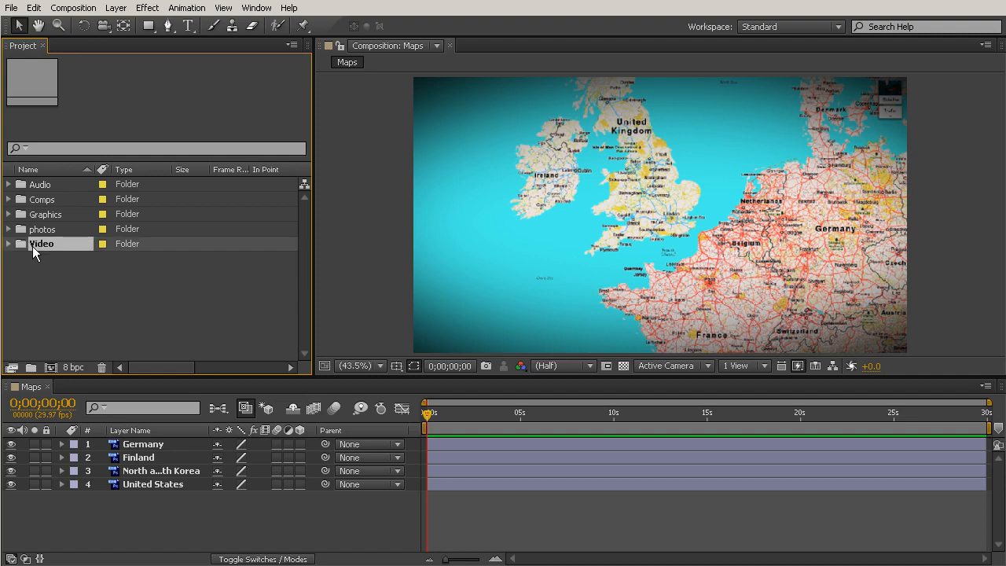
{"action": "left_click", "coordinate": [7, 243]}
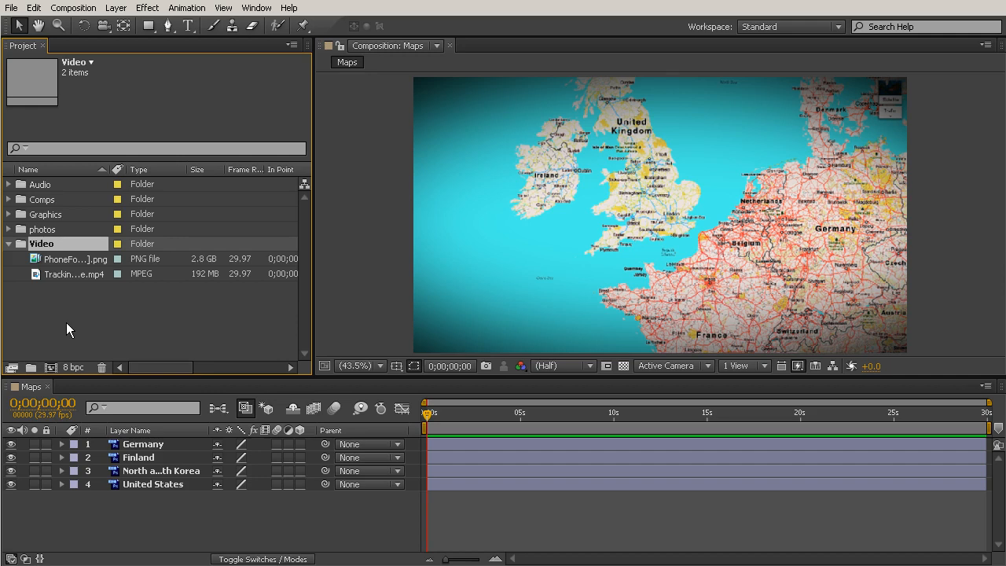
Step: Create a new composition from the PhoneFootage PNG sequence and scrub through it to 0;00;35;15
{"action": "left_click", "coordinate": [92, 259]}
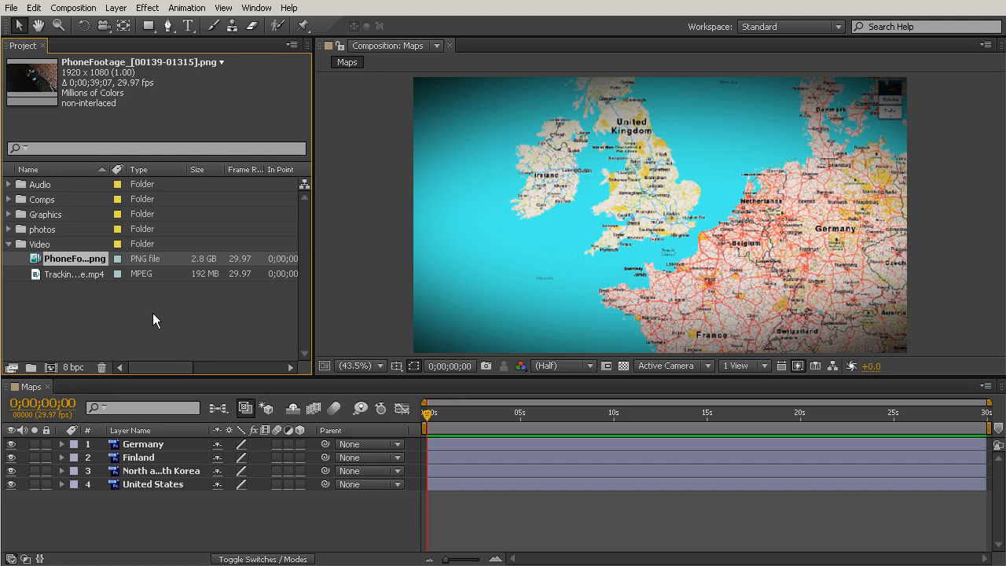
{"action": "left_click_drag", "start_coordinate": [53, 264], "coordinate": [51, 366]}
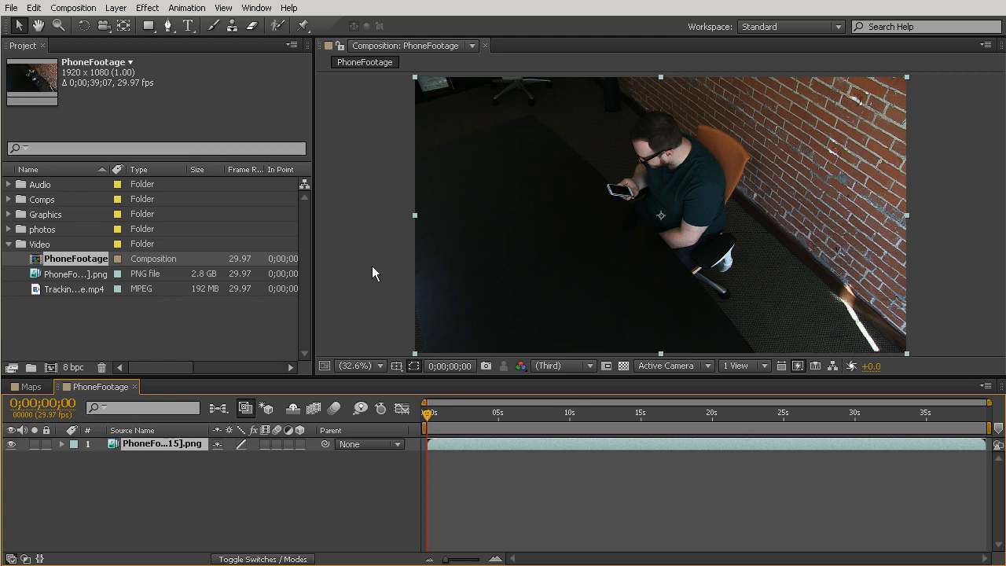
{"action": "left_click_drag", "start_coordinate": [432, 411], "coordinate": [797, 424]}
{"action": "left_click_drag", "start_coordinate": [868, 415], "coordinate": [933, 414]}
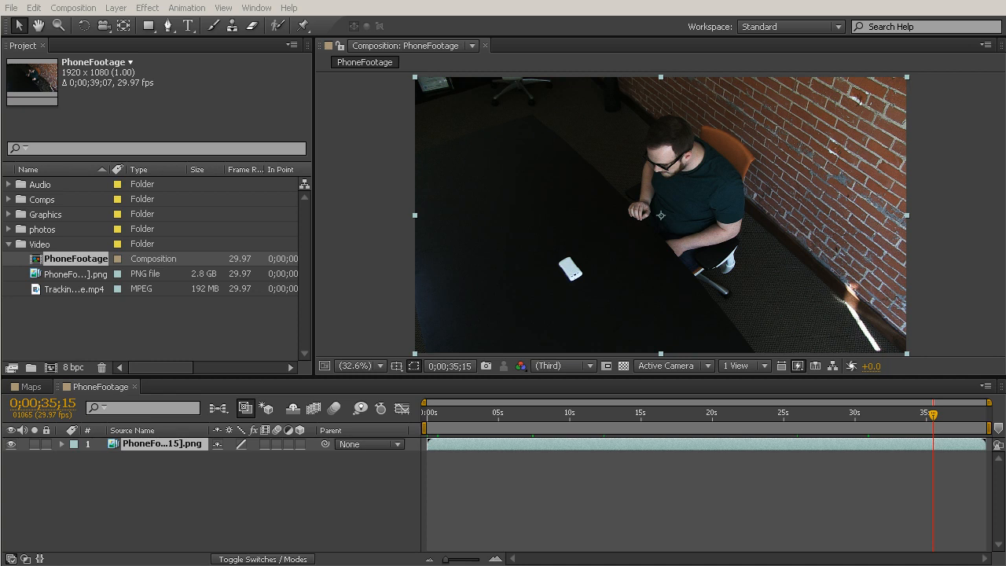
Step: Switch to Calculator and multiply 720 by 0.05 to work out five percent of the frame height
{"action": "left_click_drag", "start_coordinate": [825, 249], "coordinate": [763, 238]}
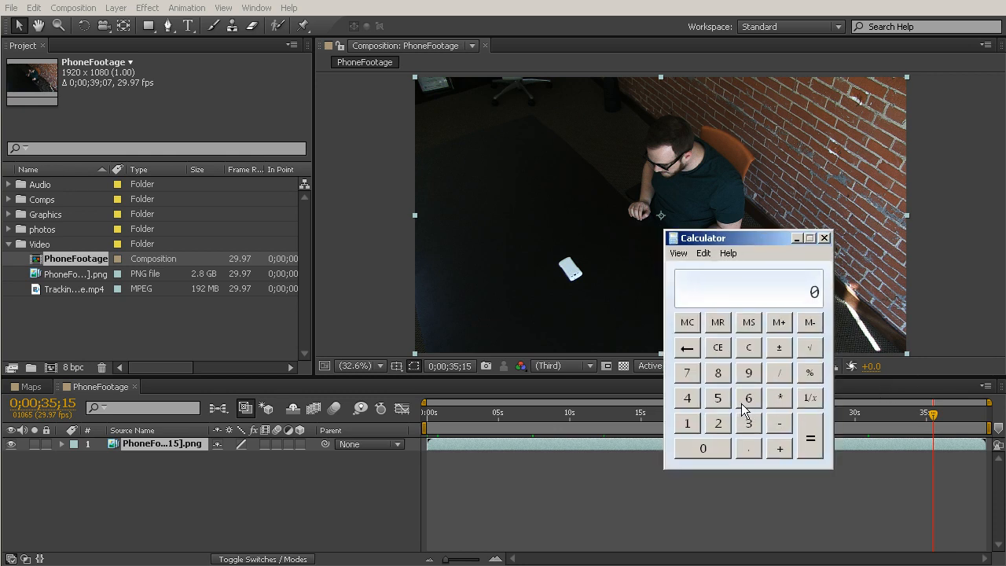
{"action": "left_click", "coordinate": [688, 374]}
{"action": "left_click", "coordinate": [718, 423]}
{"action": "left_click", "coordinate": [716, 448]}
{"action": "left_click", "coordinate": [777, 398]}
{"action": "left_click", "coordinate": [746, 446]}
{"action": "left_click", "coordinate": [722, 447]}
{"action": "left_click", "coordinate": [720, 398]}
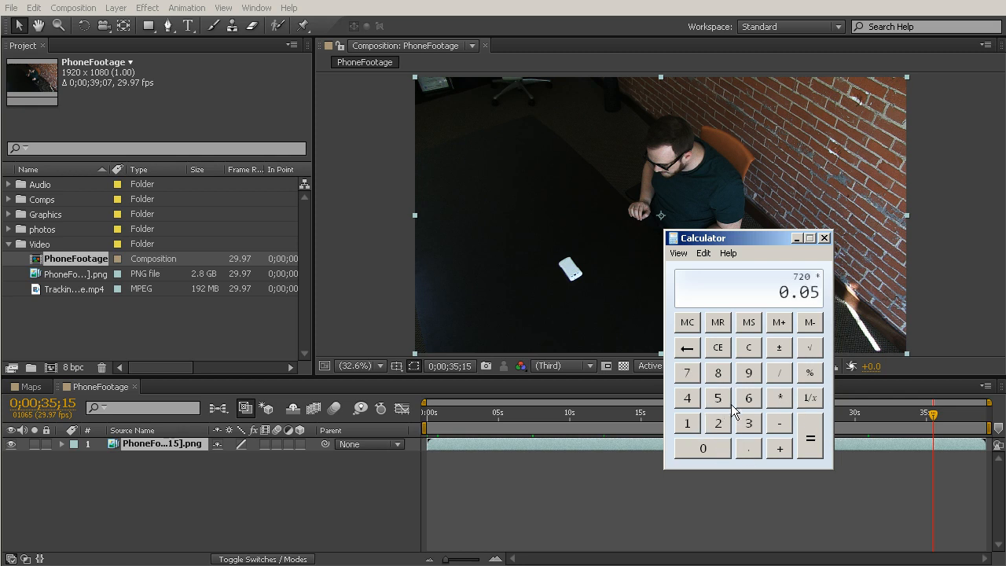
{"action": "left_click", "coordinate": [811, 447]}
{"action": "left_click_drag", "start_coordinate": [723, 240], "coordinate": [609, 230]}
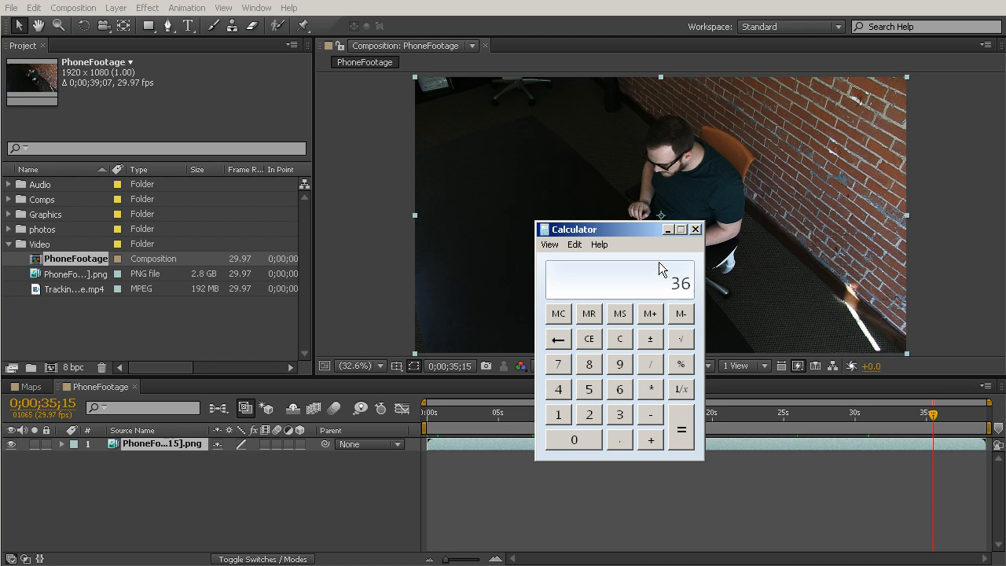
Step: Add 720 to the calculated result, move Calculator out of the way and return to After Effects
{"action": "left_click", "coordinate": [647, 440]}
{"action": "left_click", "coordinate": [558, 363]}
{"action": "left_click", "coordinate": [589, 414]}
{"action": "left_click", "coordinate": [574, 439]}
{"action": "left_click", "coordinate": [681, 442]}
{"action": "left_click_drag", "start_coordinate": [578, 234], "coordinate": [1005, 314]}
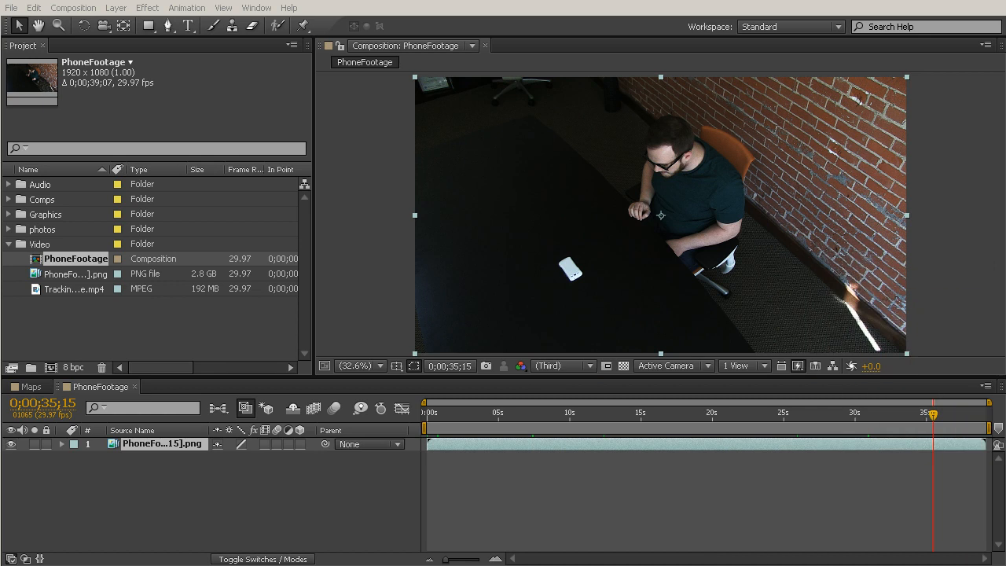
{"action": "left_click", "coordinate": [484, 6]}
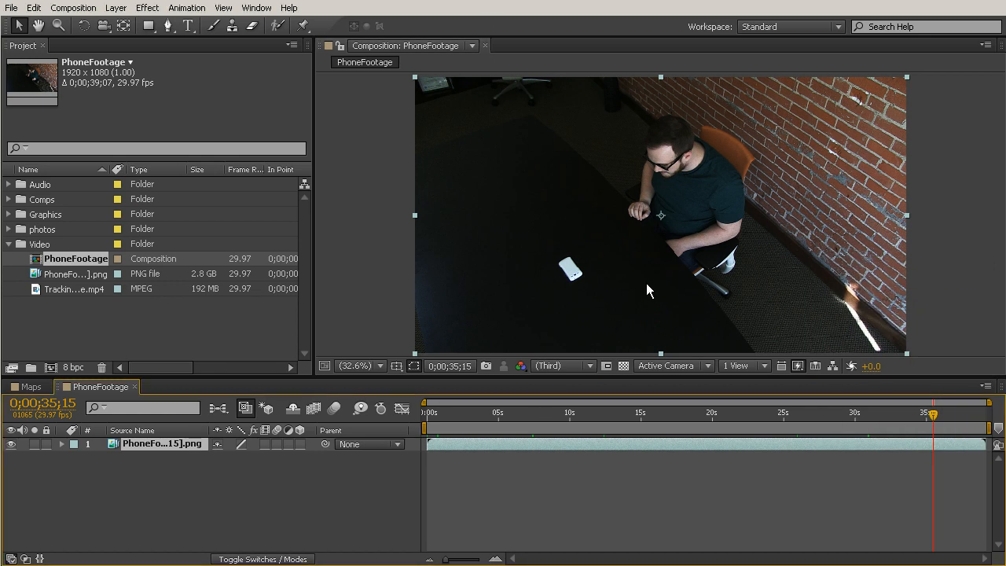
Step: Open the PhoneFootage composition's settings and set its width to 1280 px with the aspect ratio locked
{"action": "left_click", "coordinate": [74, 7]}
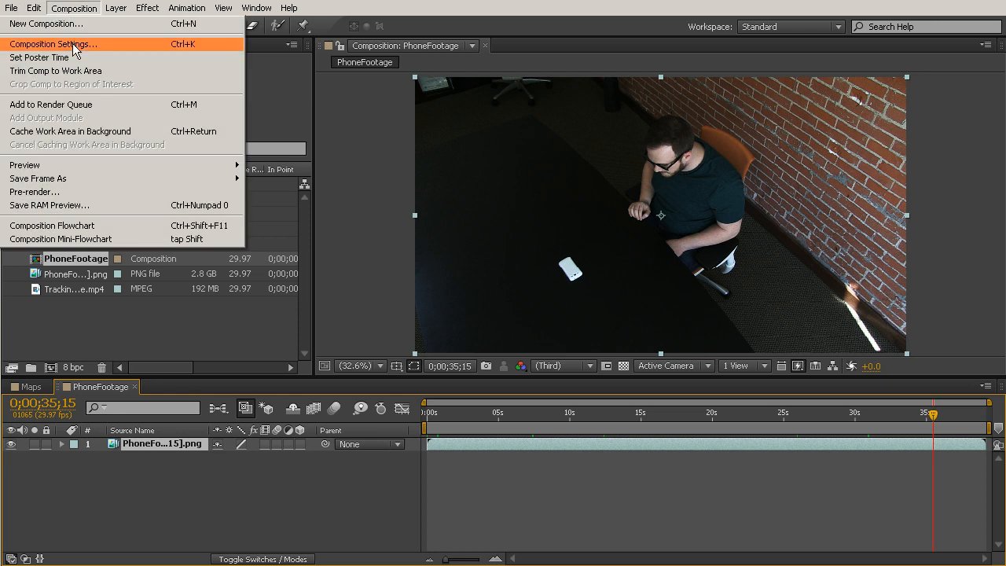
{"action": "left_click", "coordinate": [74, 45]}
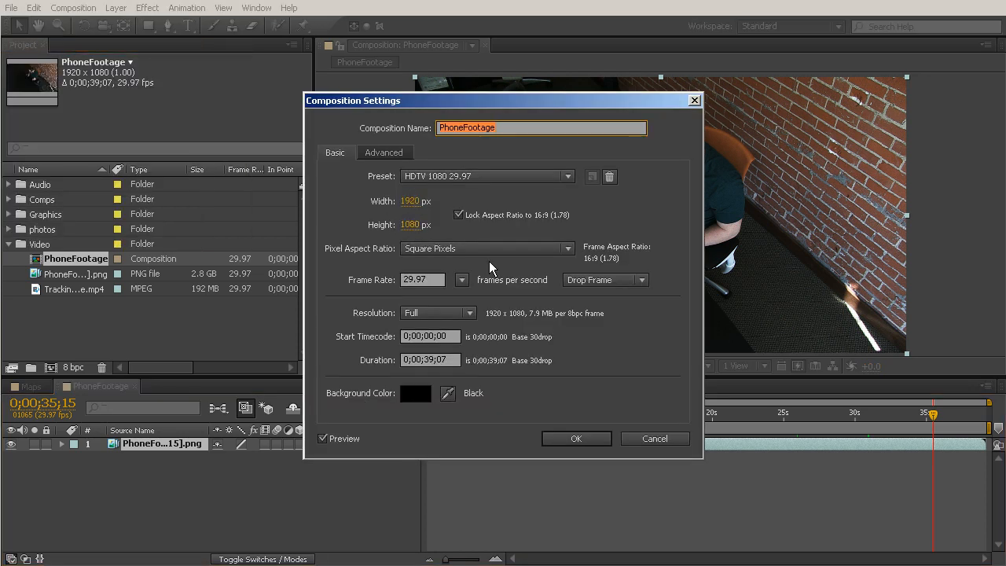
{"action": "key", "text": "Tab"}
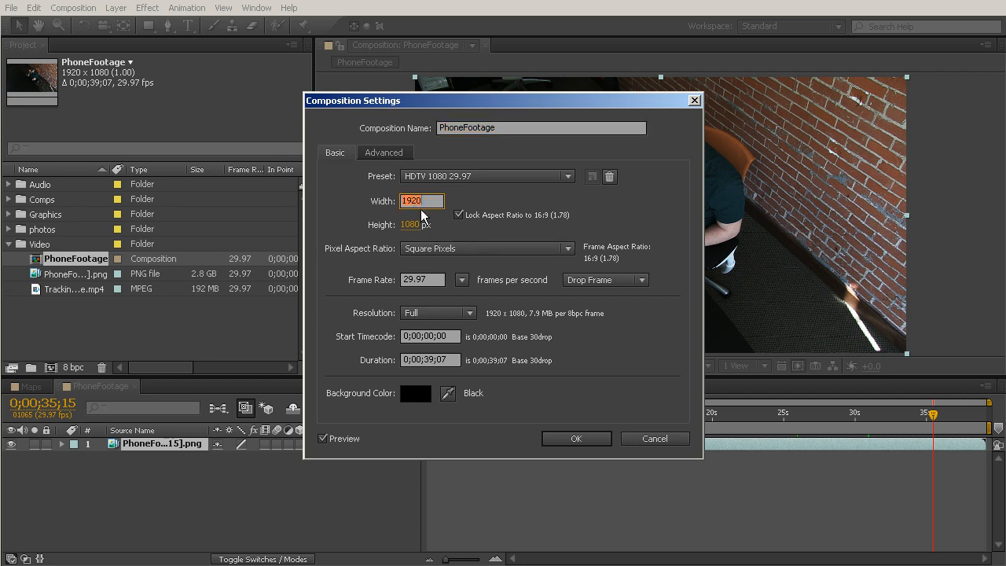
{"action": "type", "text": "1280"}
{"action": "key", "text": "Tab"}
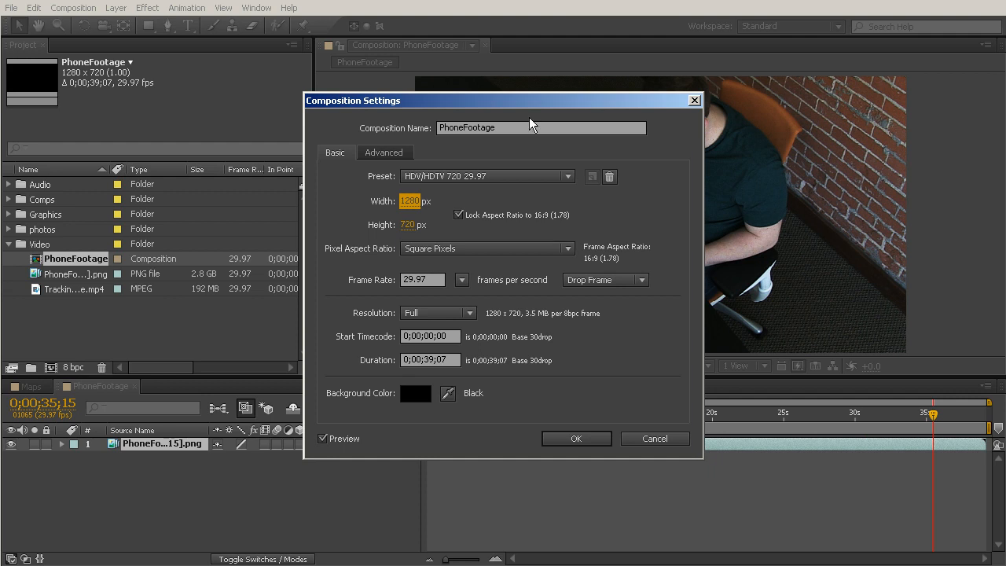
Step: Set the PhoneFootage composition's height to 756 px with the 16:9 aspect ratio locked and apply the settings
{"action": "left_click_drag", "start_coordinate": [487, 103], "coordinate": [299, 126]}
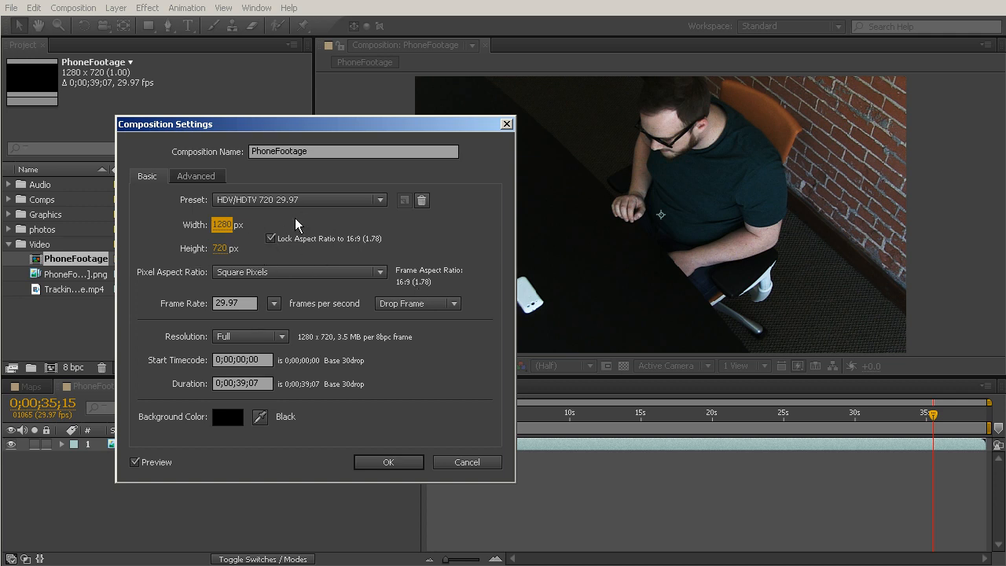
{"action": "left_click", "coordinate": [220, 248]}
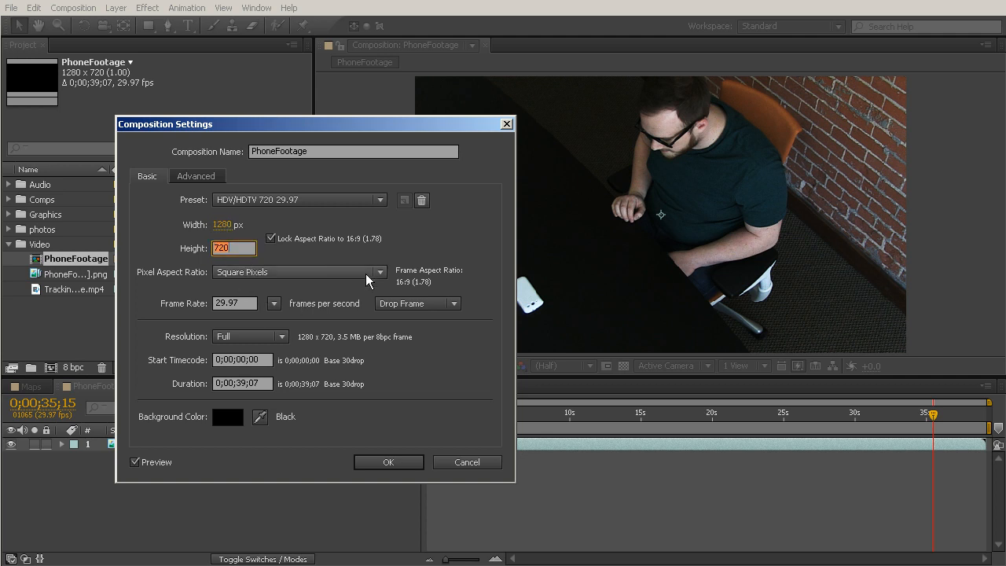
{"action": "type", "text": "756"}
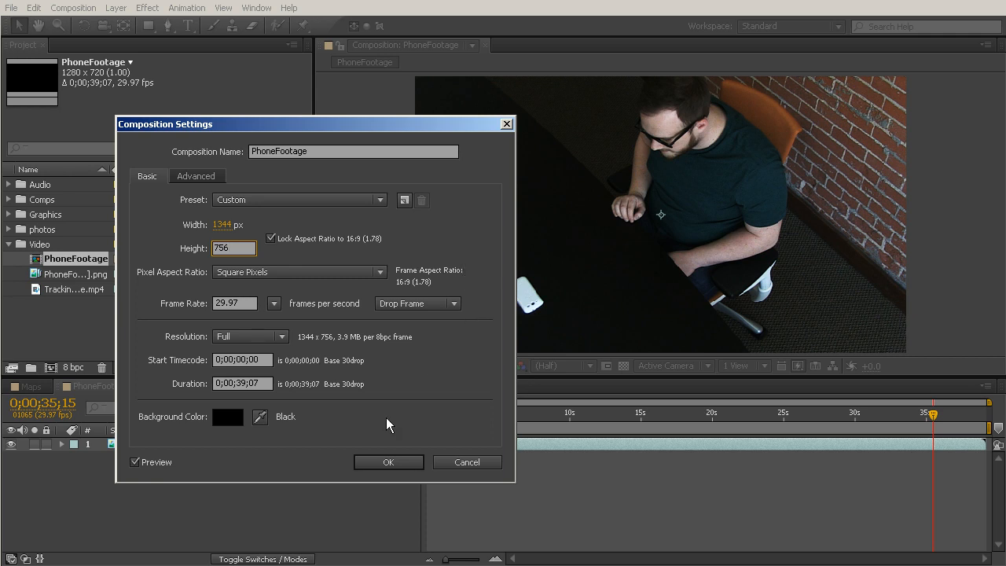
{"action": "left_click", "coordinate": [387, 462]}
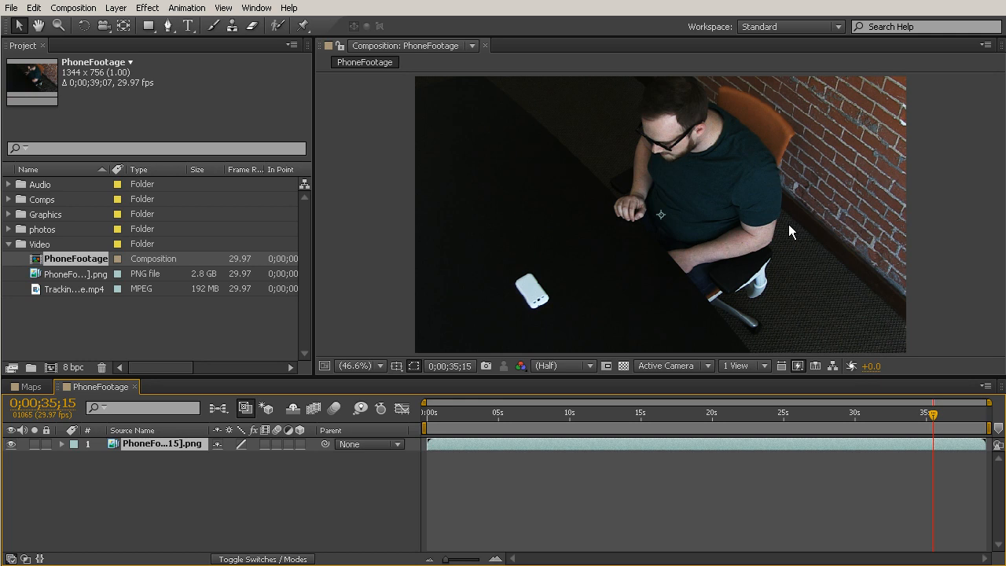
Step: Shrink the phone footage layer to fit the composition frame, setting its scale to exactly 70%
{"action": "scroll", "coordinate": [640, 229], "scroll_direction": "down", "scroll_amount": 2}
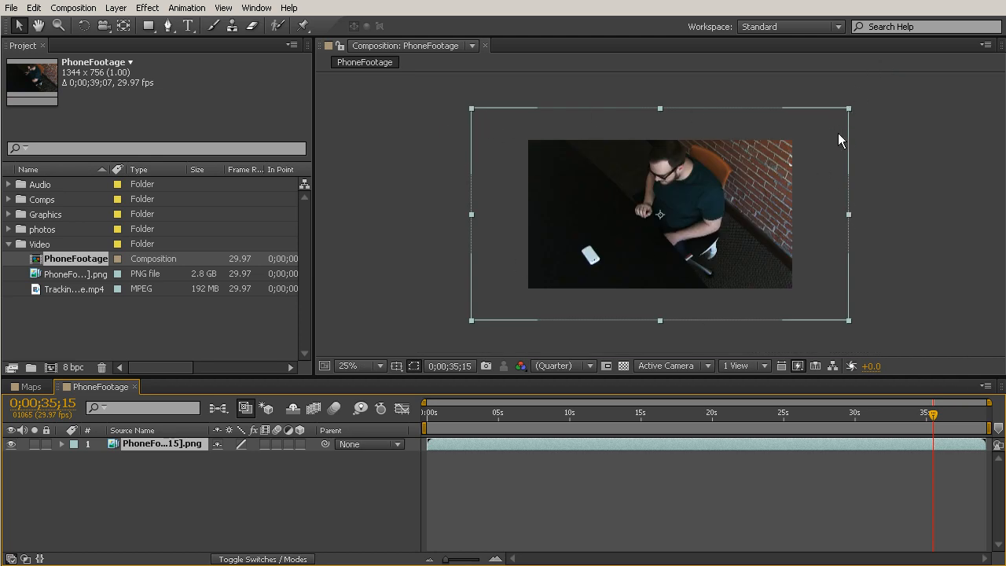
{"action": "left_click_drag", "start_coordinate": [847, 106], "coordinate": [794, 139]}
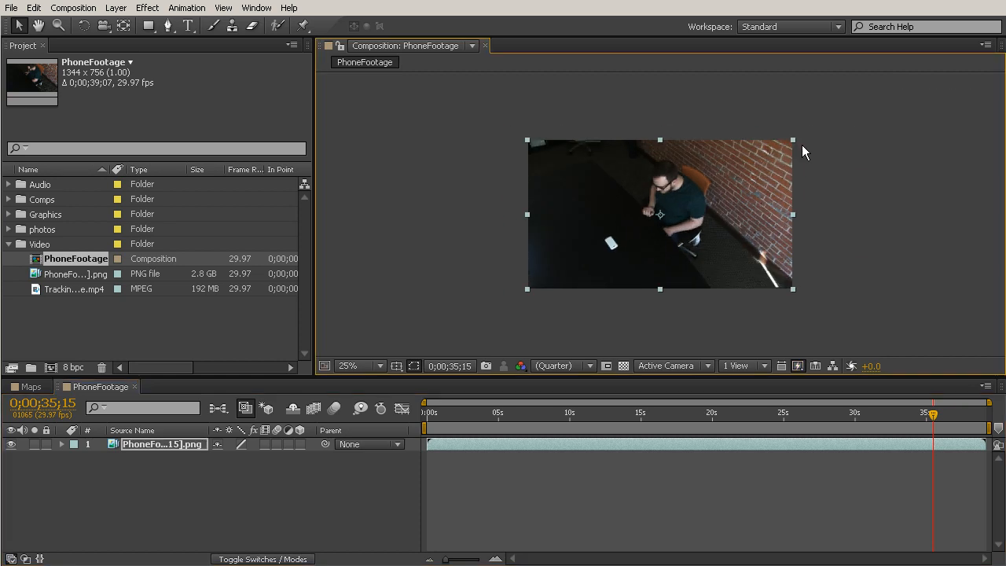
{"action": "scroll", "coordinate": [794, 146], "scroll_direction": "up", "scroll_amount": 6}
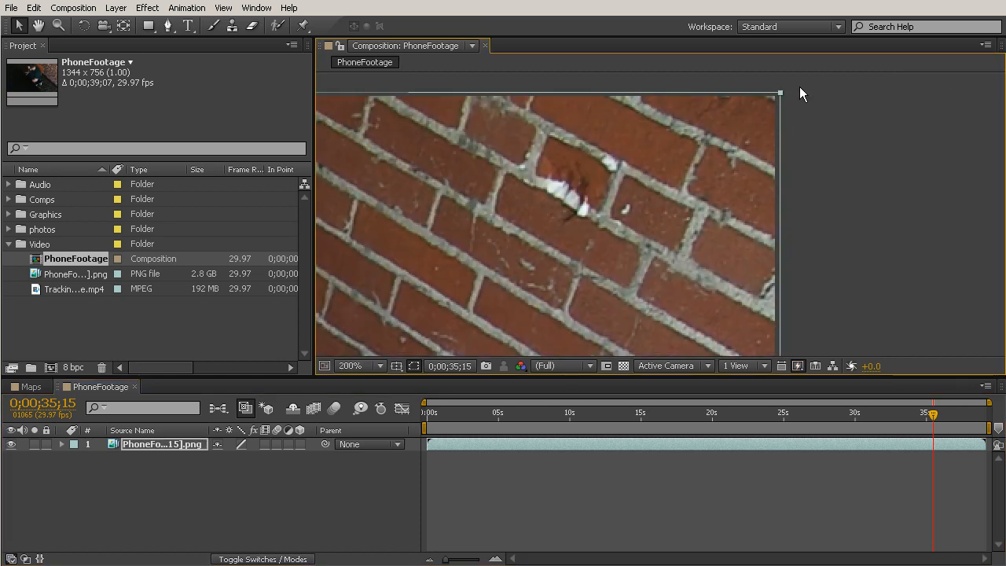
{"action": "left_click", "coordinate": [143, 444]}
{"action": "key", "text": "s"}
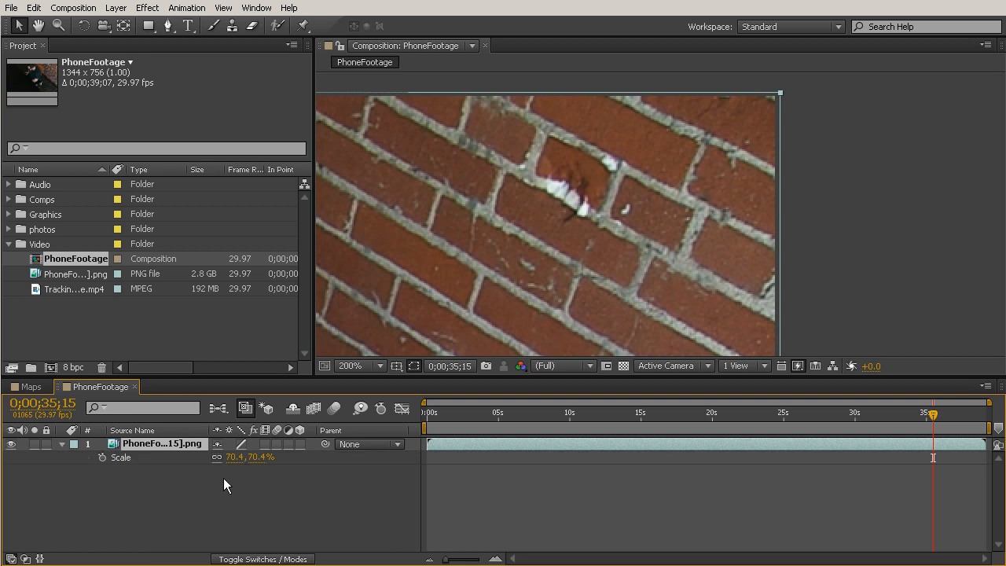
{"action": "left_click", "coordinate": [233, 457]}
{"action": "type", "text": "70"}
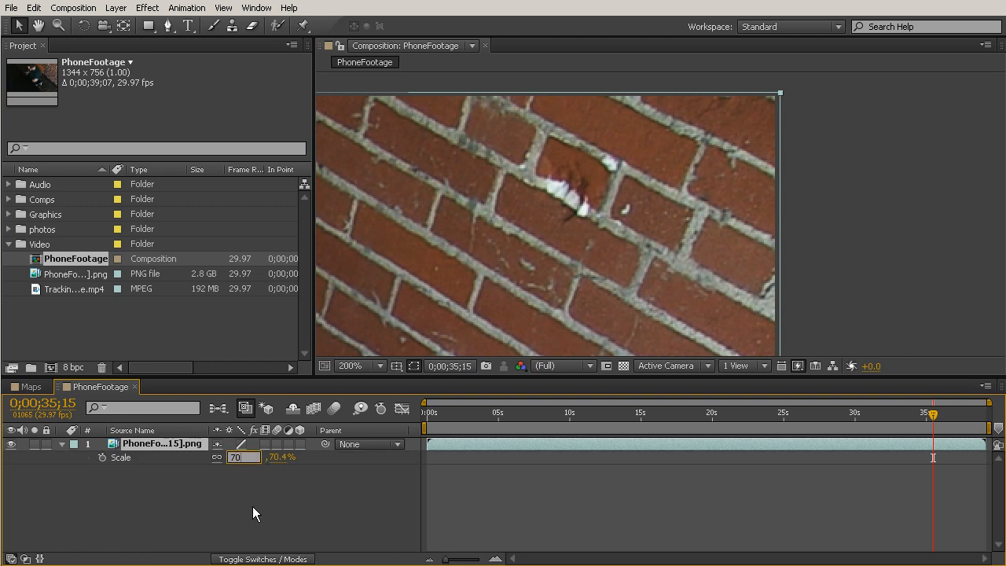
{"action": "left_click", "coordinate": [256, 508]}
{"action": "left_click", "coordinate": [755, 195]}
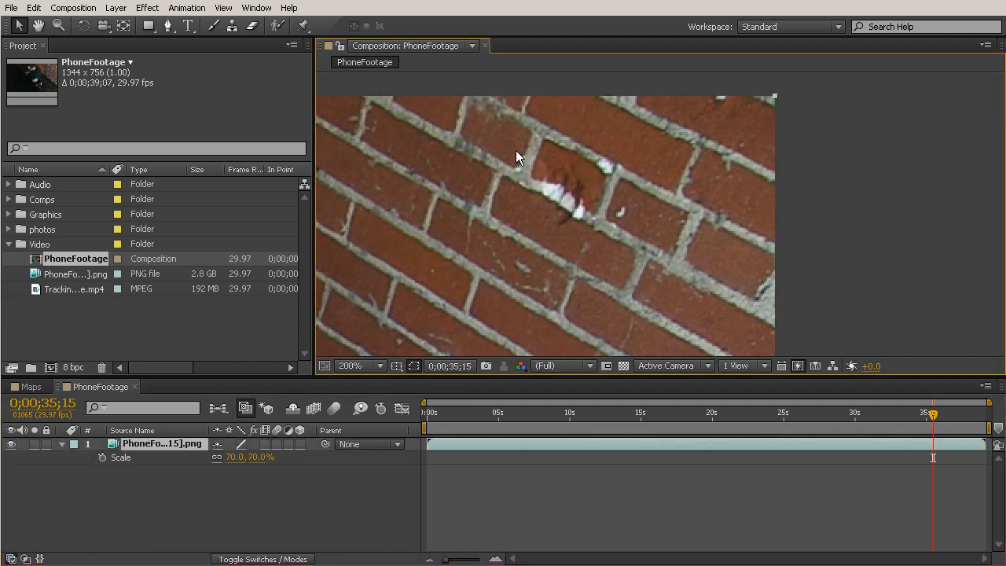
Step: Check the footage's edges against the frame, then enlarge the composition viewer, show the frame at 50% and deselect the layer
{"action": "left_click_drag", "start_coordinate": [620, 201], "coordinate": [815, 223]}
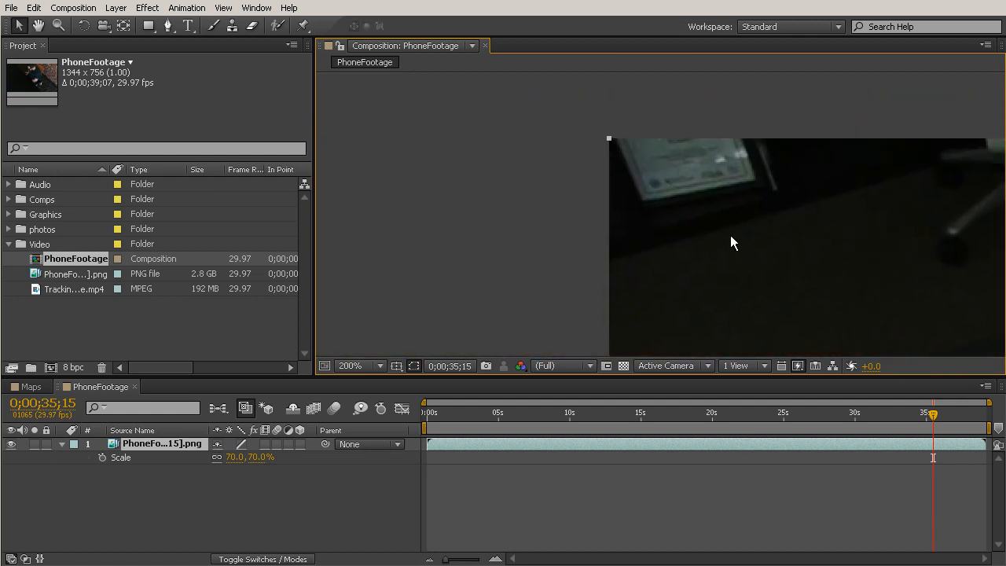
{"action": "scroll", "coordinate": [791, 203], "scroll_direction": "down", "scroll_amount": 3}
{"action": "left_click_drag", "start_coordinate": [834, 270], "coordinate": [694, 212]}
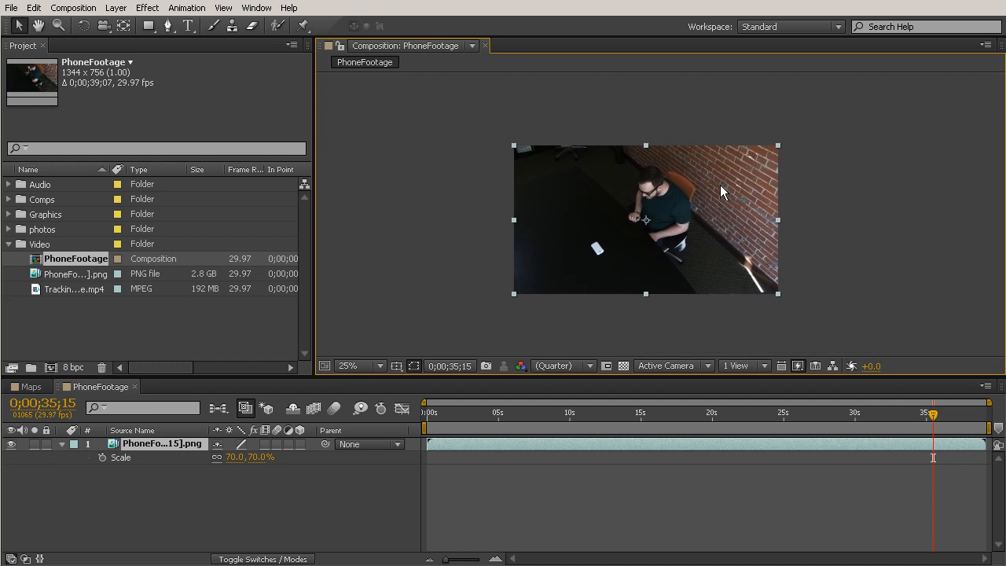
{"action": "scroll", "coordinate": [720, 187], "scroll_direction": "up", "scroll_amount": 1}
{"action": "left_click_drag", "start_coordinate": [799, 377], "coordinate": [812, 432]}
{"action": "left_click_drag", "start_coordinate": [737, 286], "coordinate": [750, 276]}
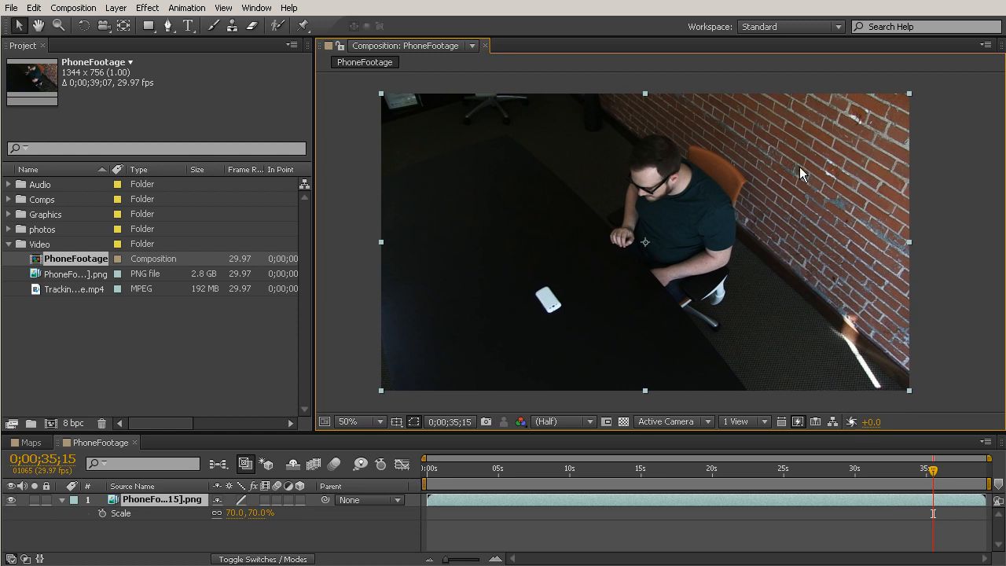
{"action": "left_click", "coordinate": [942, 227]}
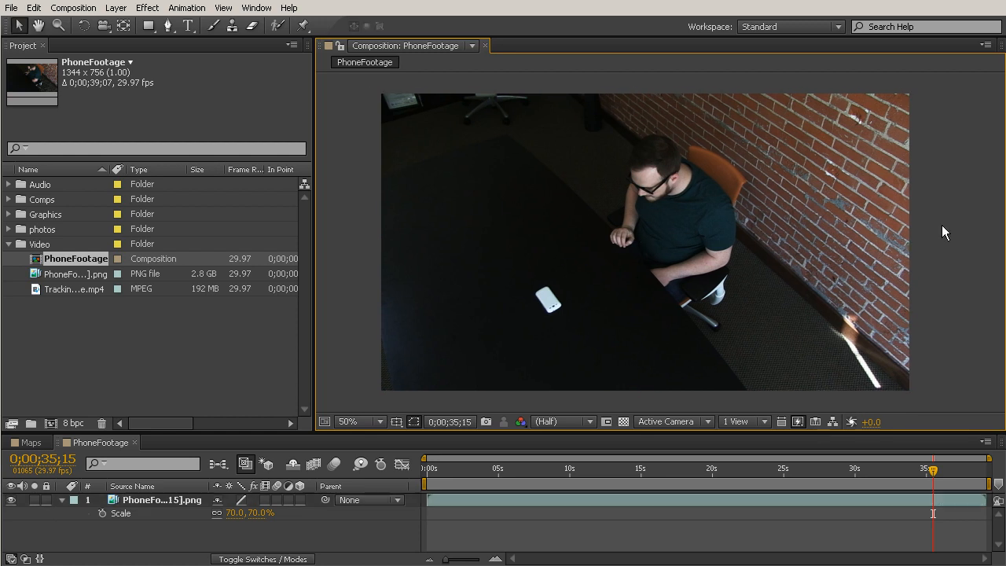